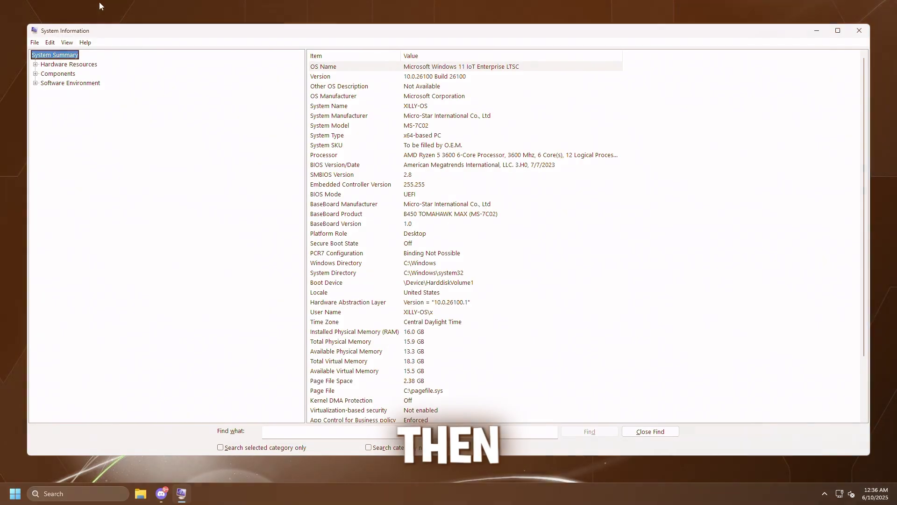
Step: Select the BaseBoard Product row to read the model B450 TOMAHAWK MAX (MS-7C02)
{"action": "left_click", "coordinate": [337, 217]}
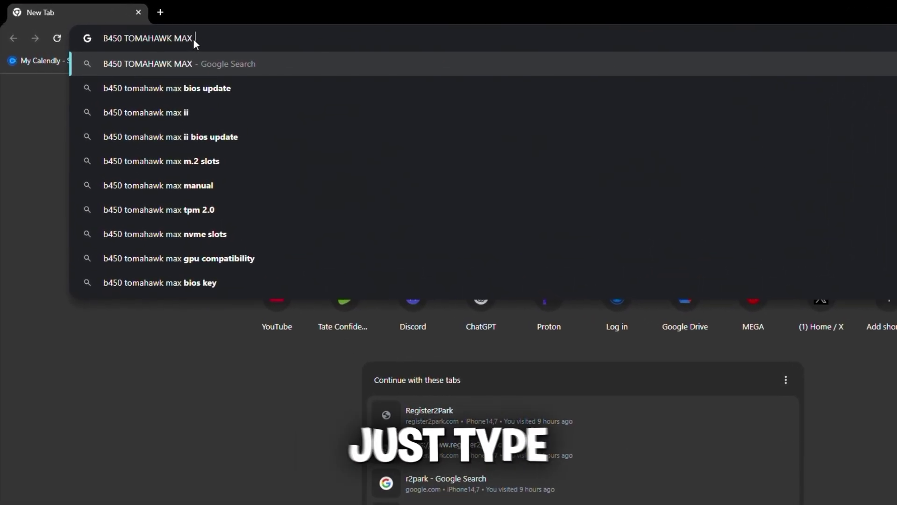
Step: Search for the B450 TOMAHAWK MAX support page and go to its BIOS downloads list
{"action": "type", "text": "support"}
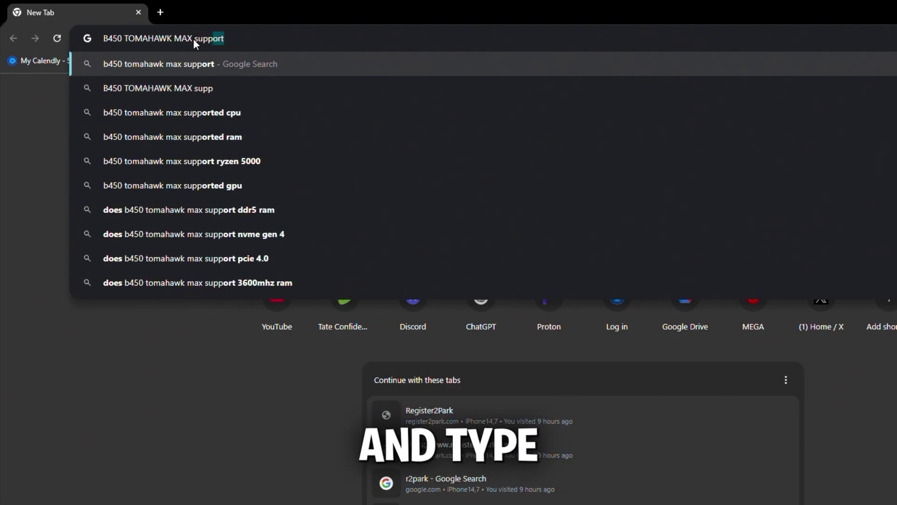
{"action": "key", "text": "Return"}
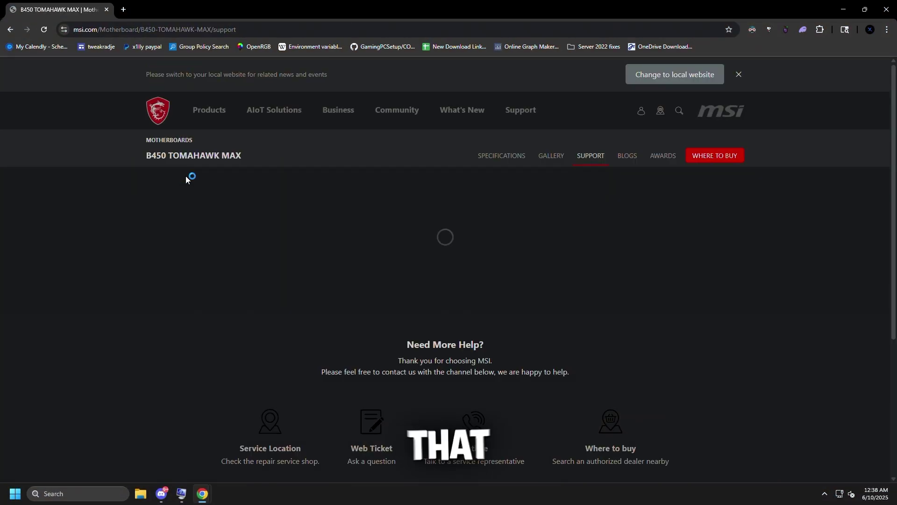
{"action": "scroll", "coordinate": [599, 165], "scroll_direction": "down", "scroll_amount": 3}
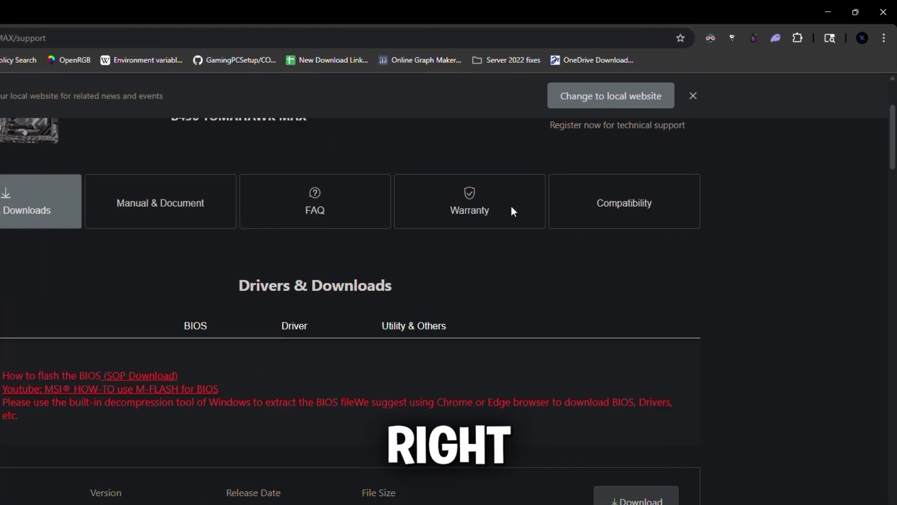
{"action": "left_click", "coordinate": [184, 334]}
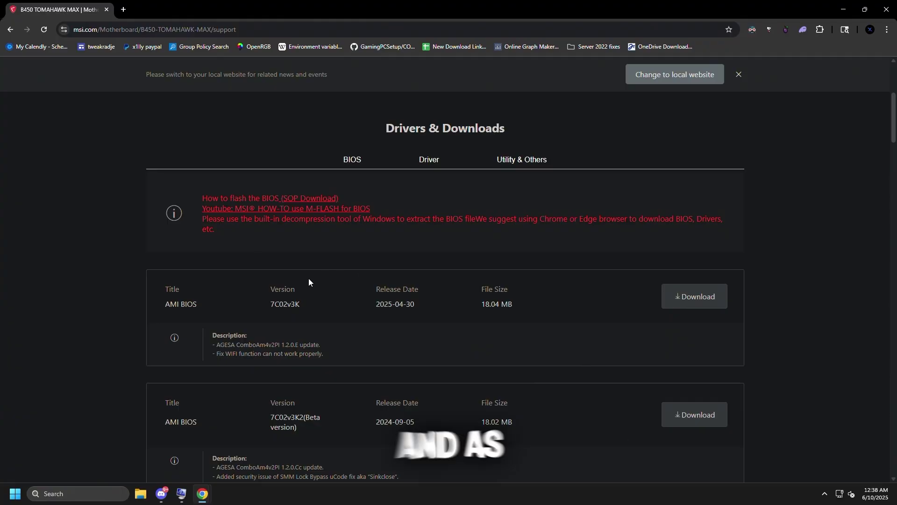
Step: Check the newest AMI BIOS entry and download version 7C02v3K
{"action": "left_click_drag", "start_coordinate": [406, 313], "coordinate": [413, 309]}
{"action": "left_click", "coordinate": [414, 309]}
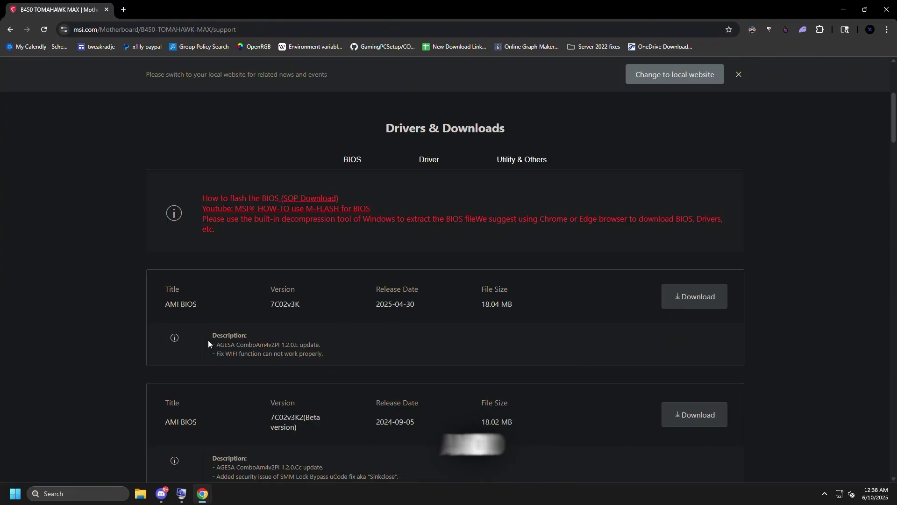
{"action": "left_click_drag", "start_coordinate": [329, 359], "coordinate": [226, 328]}
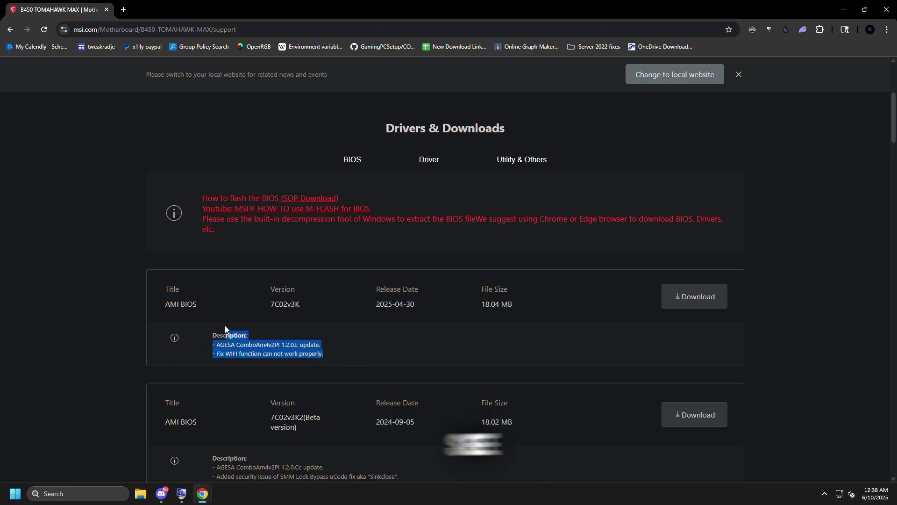
{"action": "left_click", "coordinate": [275, 351]}
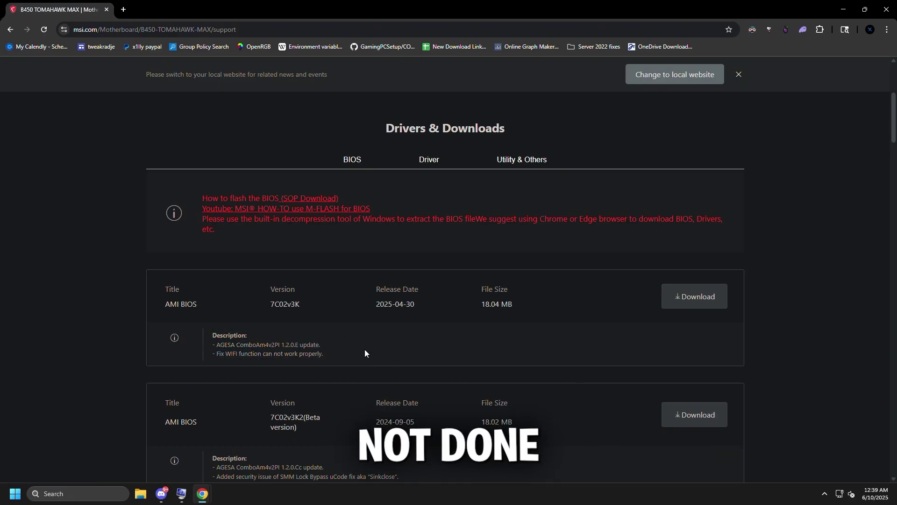
{"action": "left_click", "coordinate": [680, 303]}
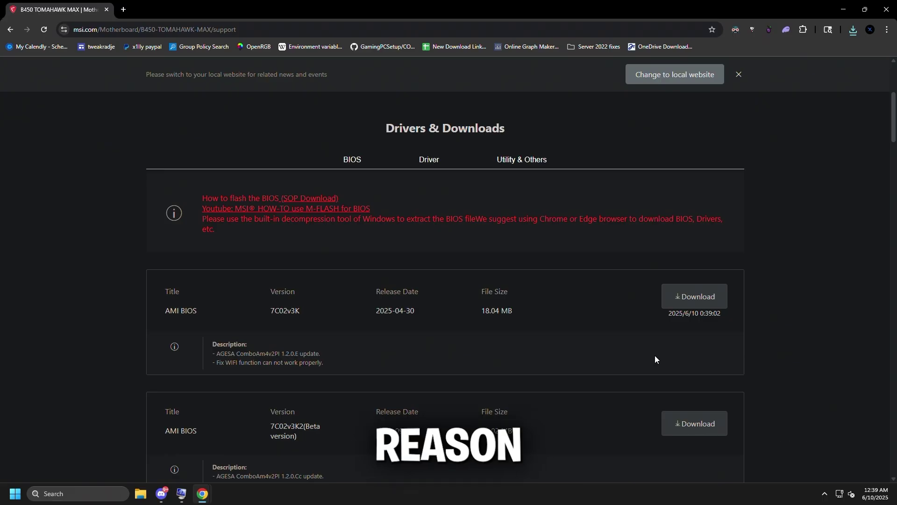
Step: Hide Chrome's bookmarks bar and open Disk Management through Windows search
{"action": "key", "text": "ctrl+shift+b"}
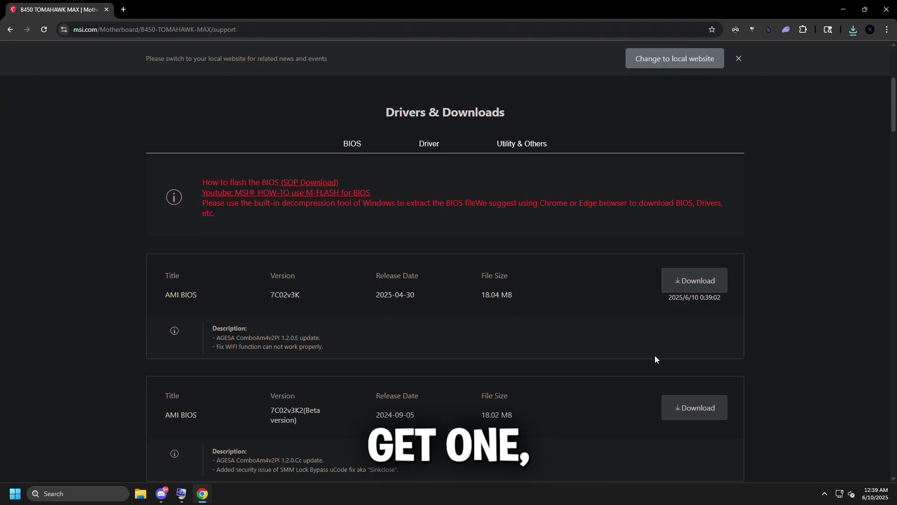
{"action": "key", "text": "super"}
{"action": "type", "text": "control Panel"}
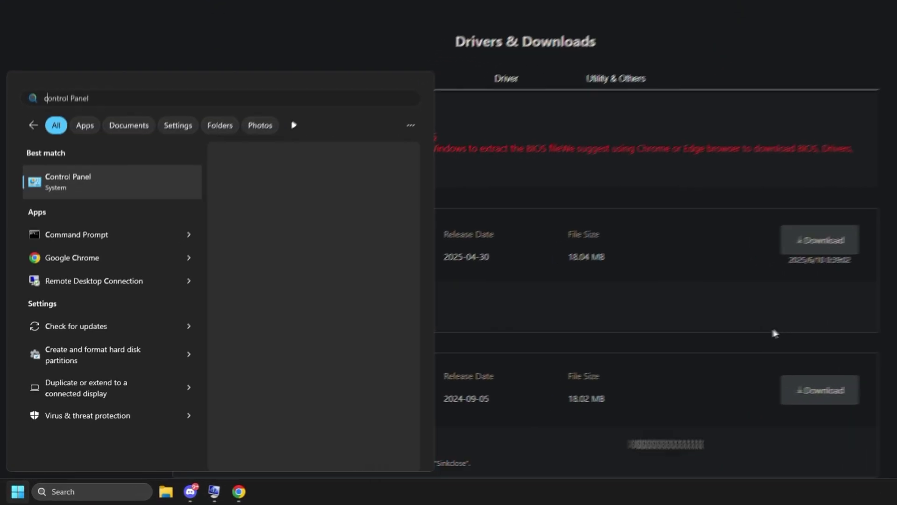
{"action": "key", "text": "ctrl+a"}
{"action": "type", "text": "create"}
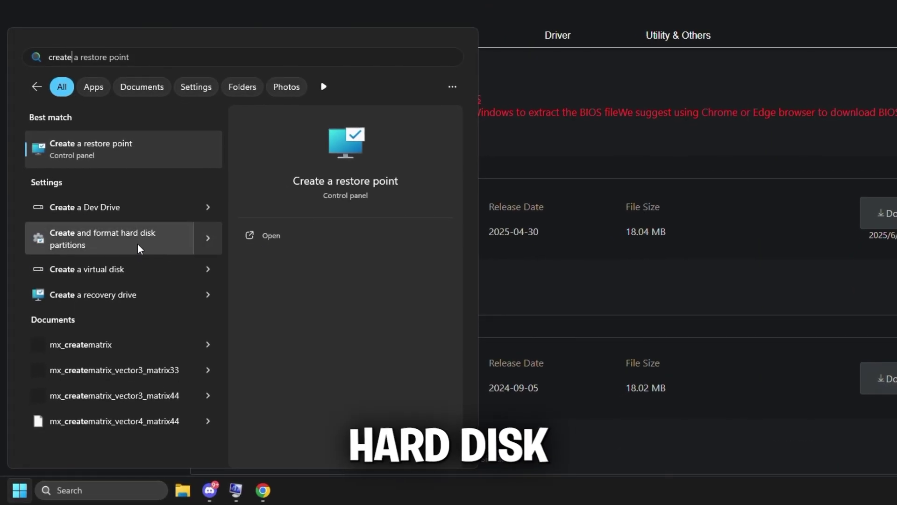
{"action": "left_click", "coordinate": [139, 243]}
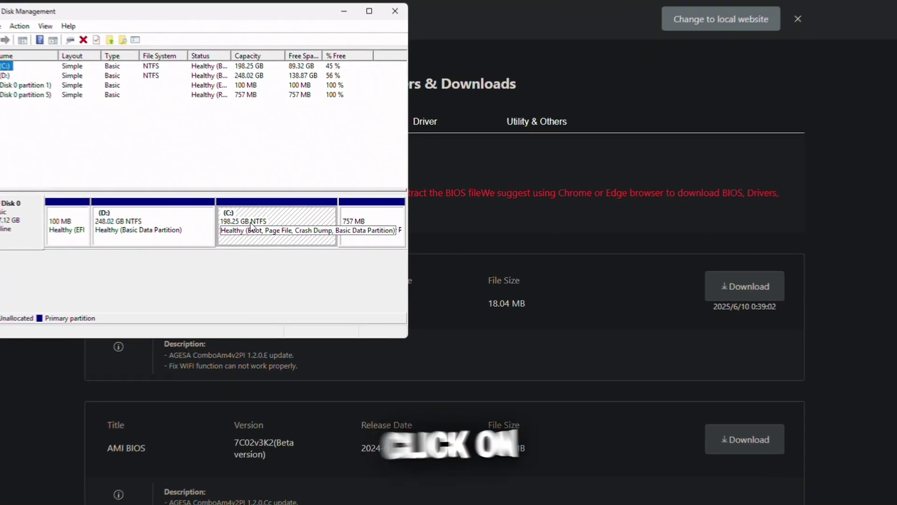
Step: Shrink the C: partition by 99 MB
{"action": "right_click", "coordinate": [251, 227]}
{"action": "left_click", "coordinate": [295, 316]}
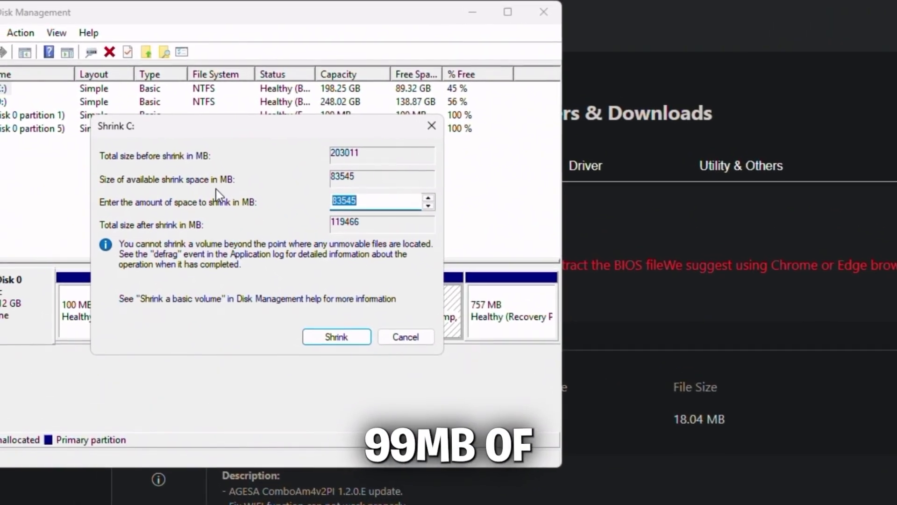
{"action": "type", "text": "99"}
{"action": "key", "text": "Return"}
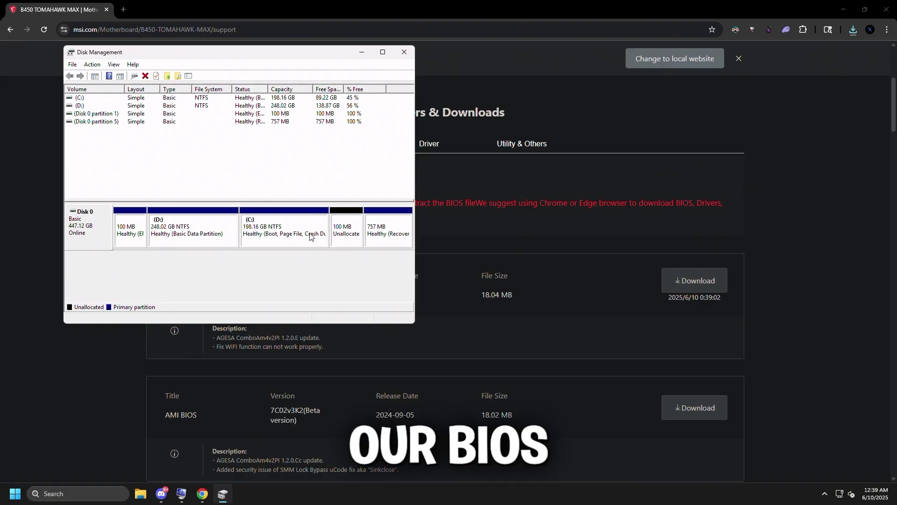
Step: Create a 99 MB FAT32 simple volume labelled BIOS in the unallocated space
{"action": "right_click", "coordinate": [353, 228]}
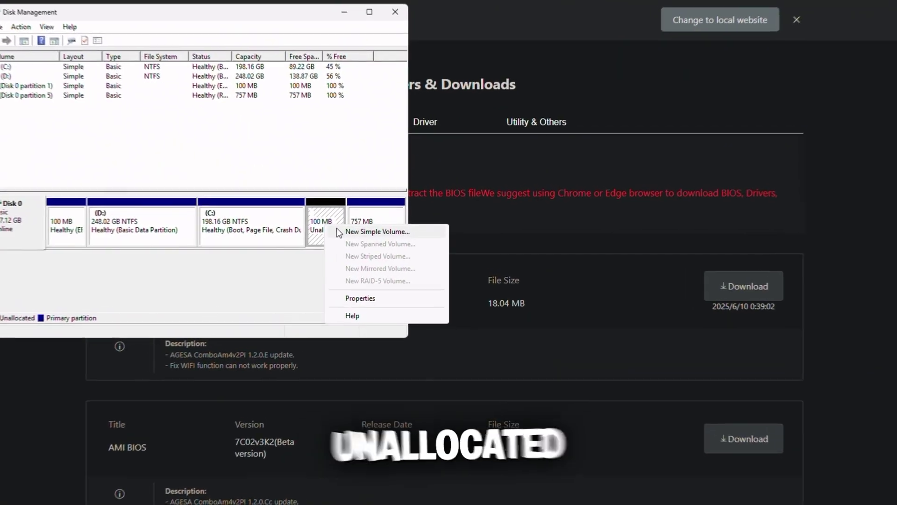
{"action": "key", "text": "Escape"}
{"action": "left_click", "coordinate": [197, 272]}
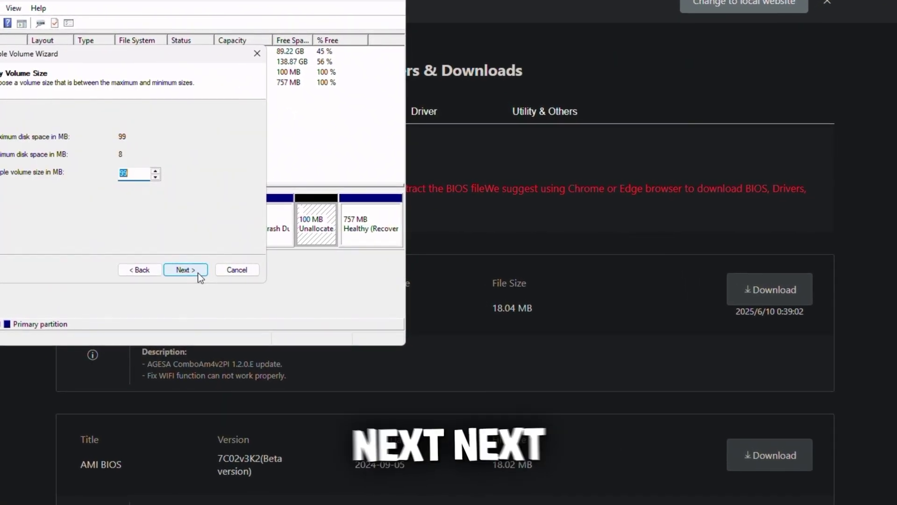
{"action": "left_click", "coordinate": [198, 273]}
{"action": "left_click", "coordinate": [252, 333]}
{"action": "left_click", "coordinate": [240, 240]}
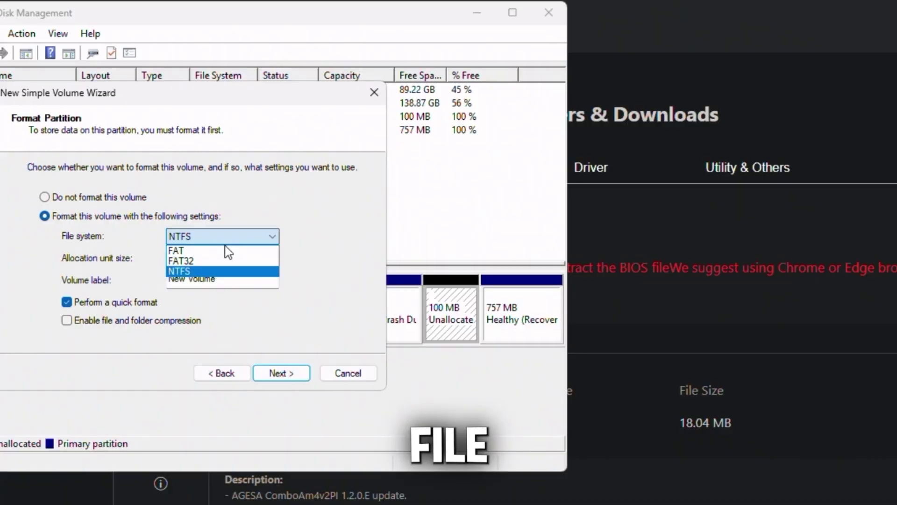
{"action": "left_click", "coordinate": [218, 261]}
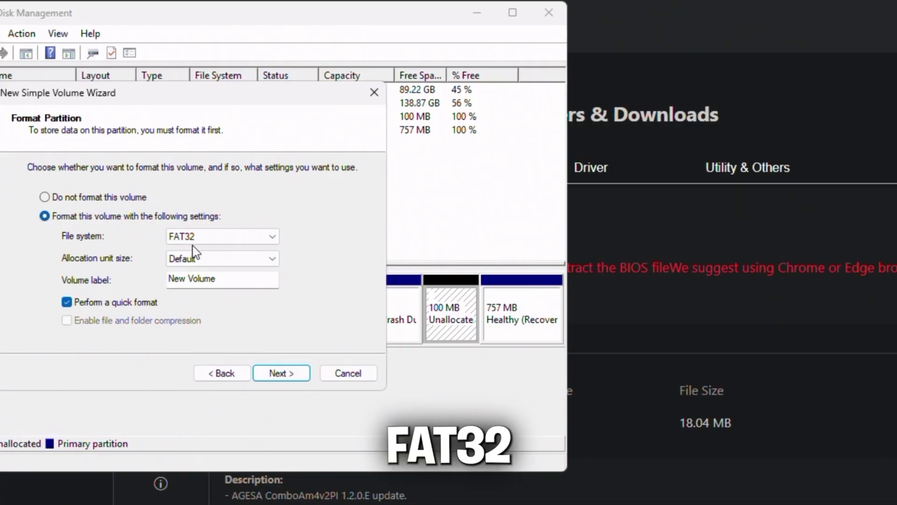
{"action": "type", "text": "BIOS"}
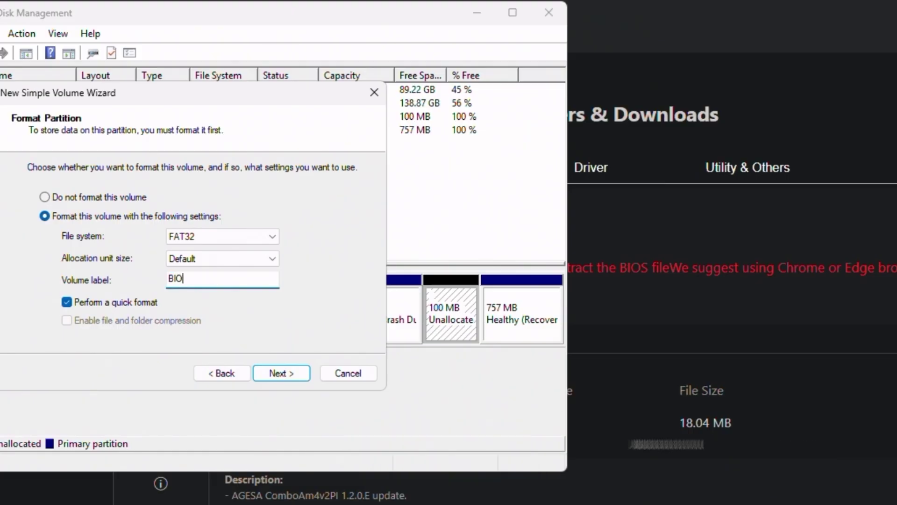
{"action": "key", "text": "Return"}
{"action": "key", "text": "Return"}
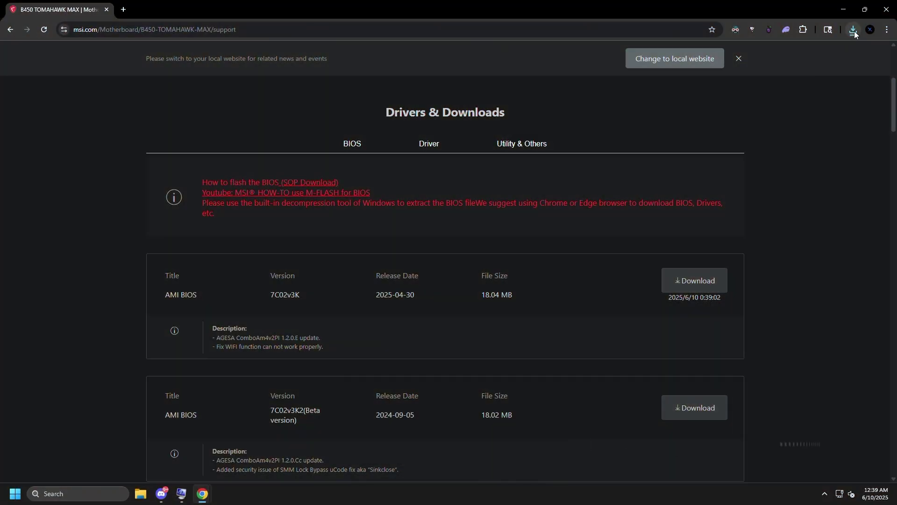
Step: Extract the downloaded 7C02v3K zip and open its inner 7C02v3K folder
{"action": "left_click", "coordinate": [853, 30]}
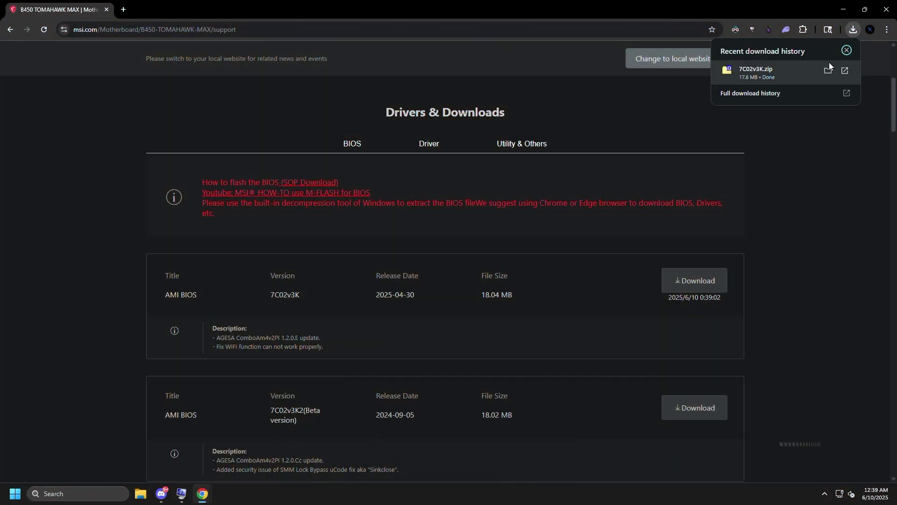
{"action": "left_click", "coordinate": [830, 68]}
{"action": "right_click", "coordinate": [336, 229]}
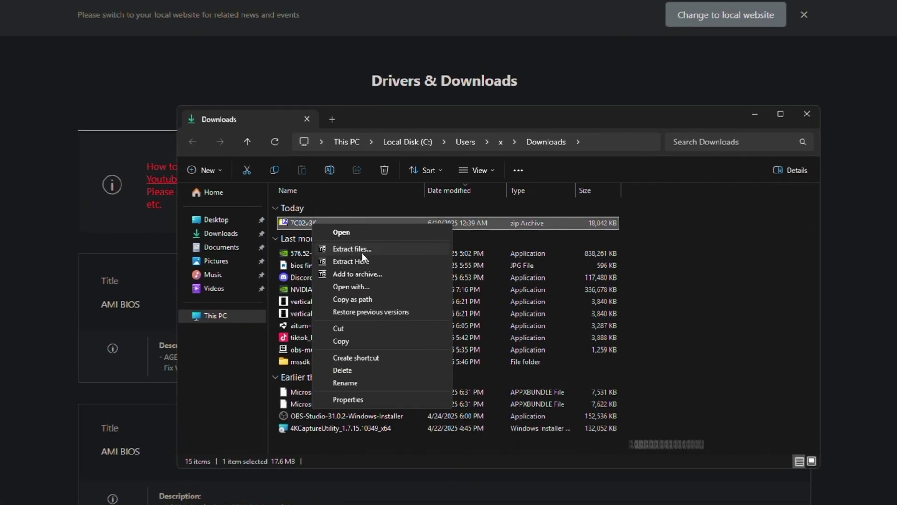
{"action": "left_click", "coordinate": [367, 249]}
{"action": "left_click", "coordinate": [447, 311]}
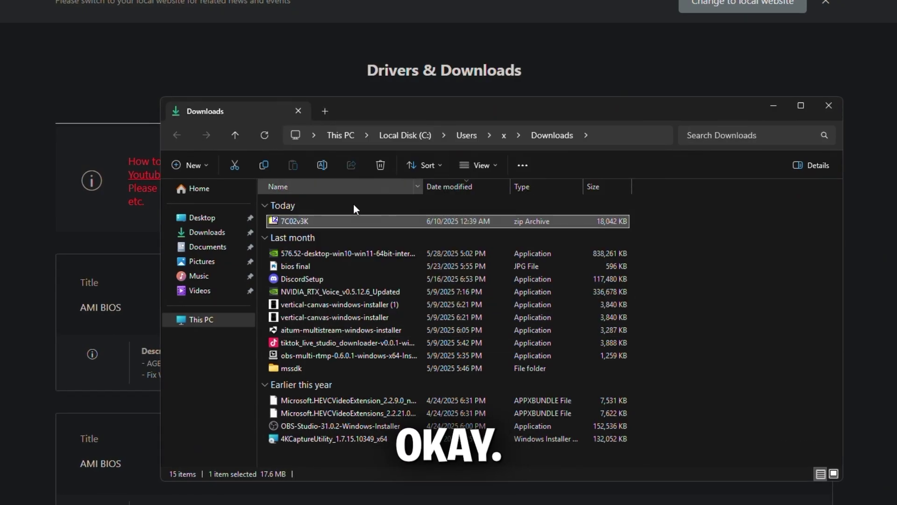
{"action": "double_click", "coordinate": [336, 221]}
{"action": "double_click", "coordinate": [316, 221]}
Step: Copy both BIOS files, 7C02v3x and E7C02AMS.3K0, onto the BIOS (E:) drive
{"action": "left_click_drag", "start_coordinate": [351, 299], "coordinate": [321, 170]}
{"action": "right_click", "coordinate": [321, 219]}
{"action": "left_click", "coordinate": [360, 270]}
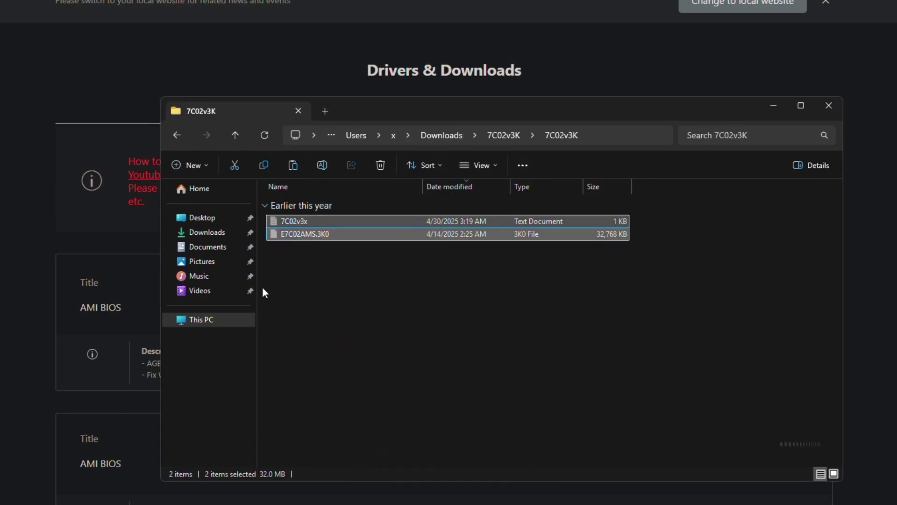
{"action": "left_click", "coordinate": [196, 319]}
{"action": "double_click", "coordinate": [673, 219]}
{"action": "right_click", "coordinate": [401, 221]}
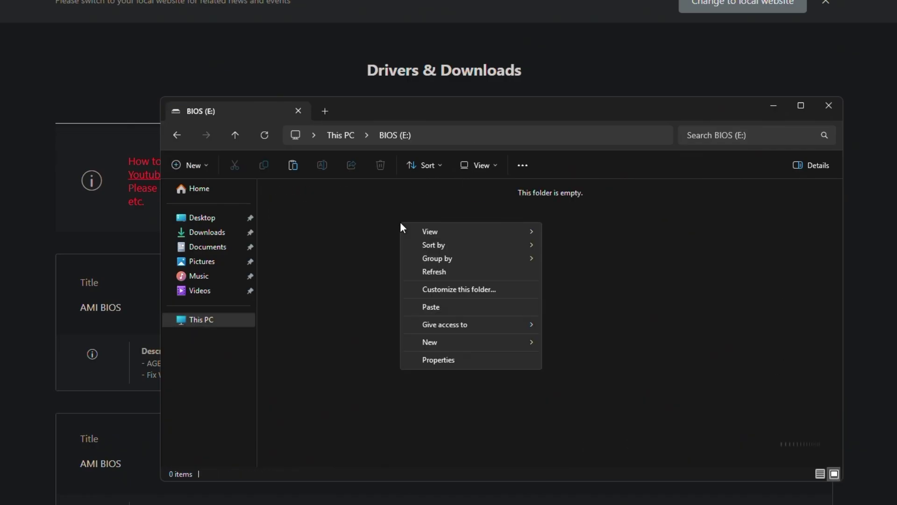
{"action": "left_click", "coordinate": [453, 302]}
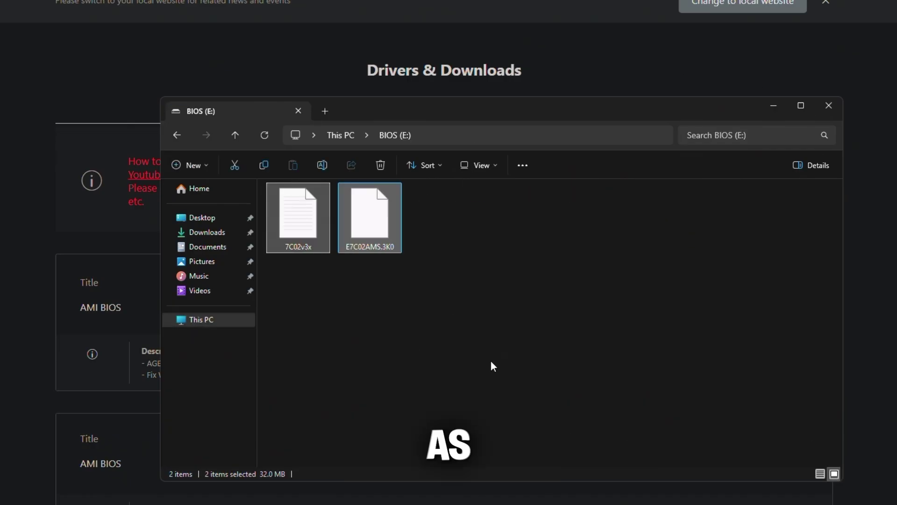
{"action": "left_click", "coordinate": [593, 300]}
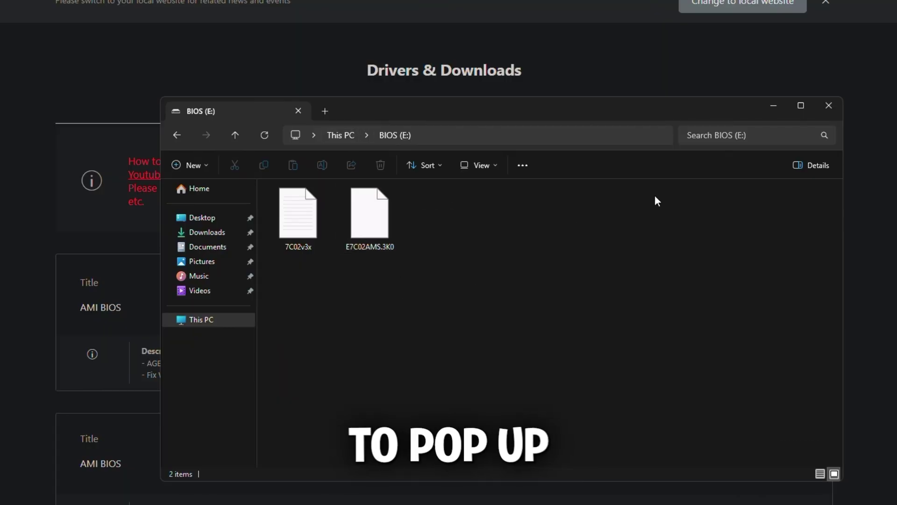
{"action": "left_click", "coordinate": [829, 105]}
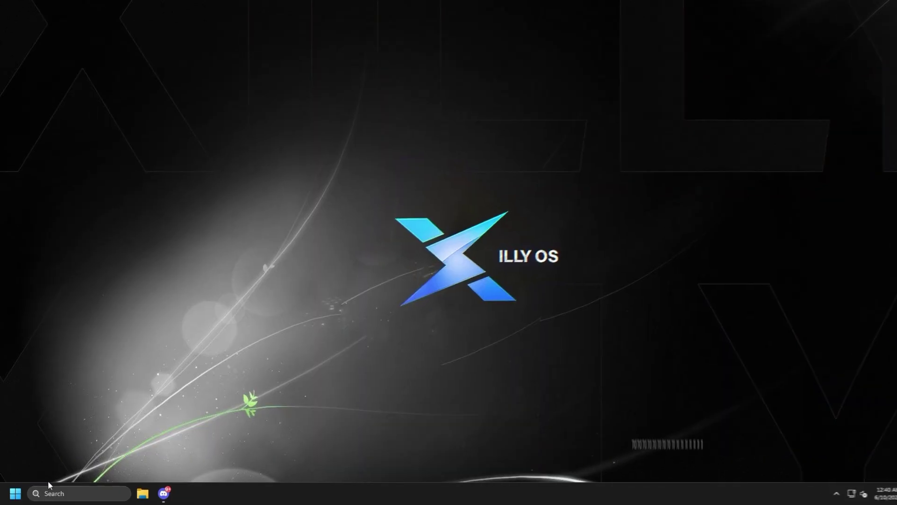
Step: Restart the PC from the Start menu into BIOS M-Flash mode
{"action": "key", "text": "super"}
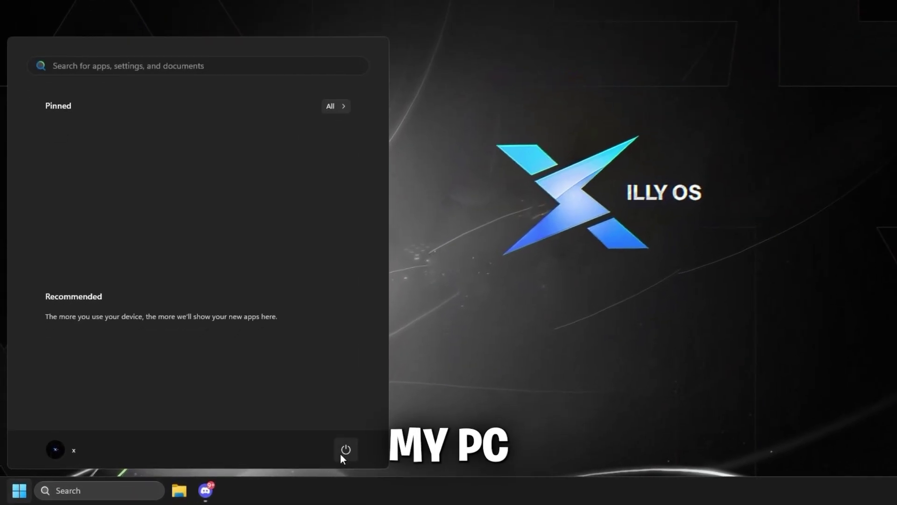
{"action": "left_click", "coordinate": [328, 452]}
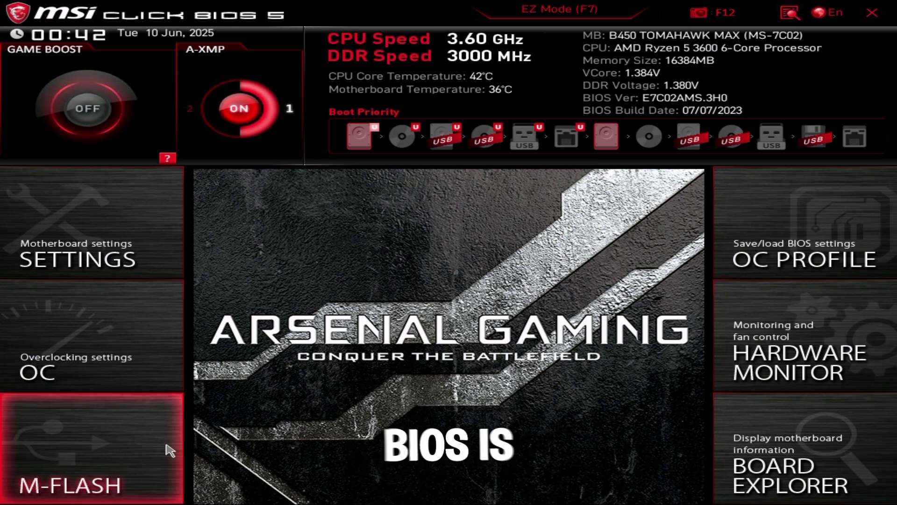
{"action": "left_click", "coordinate": [169, 450]}
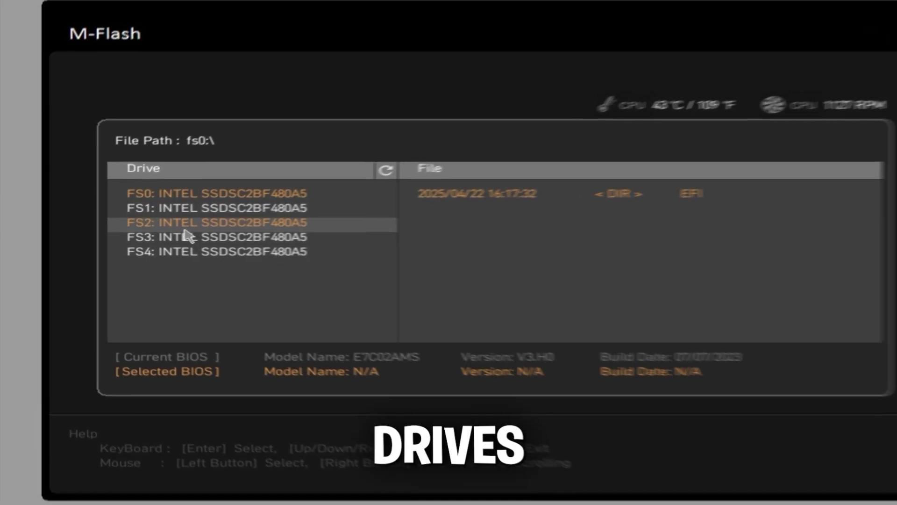
Step: Browse drive FS3 in M-Flash and inspect the E7C02AMS V3.K0 BIOS update file
{"action": "left_click", "coordinate": [189, 235]}
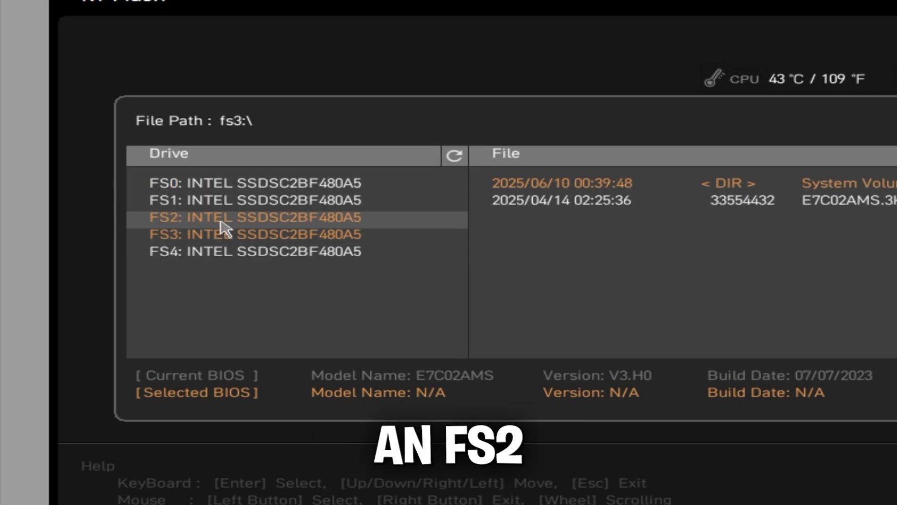
{"action": "left_click", "coordinate": [221, 219]}
{"action": "left_click", "coordinate": [225, 234]}
{"action": "left_click", "coordinate": [584, 200]}
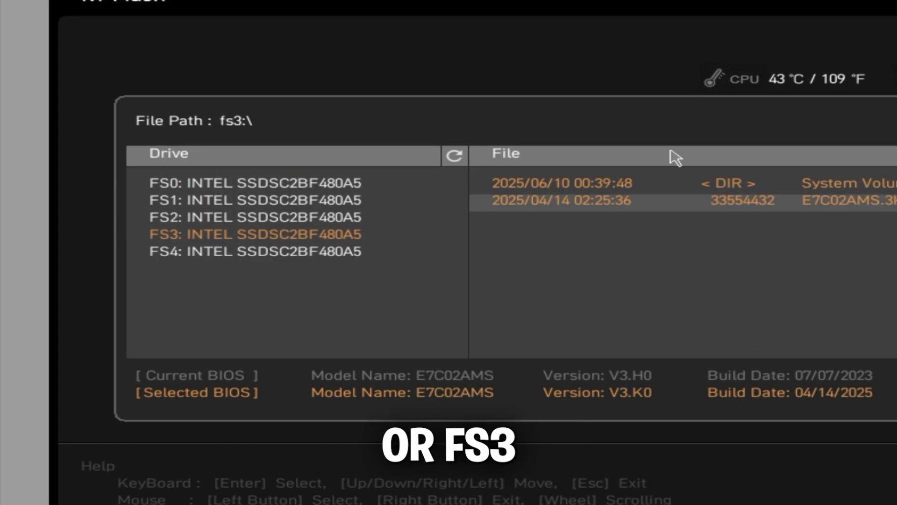
{"action": "left_click", "coordinate": [550, 187]}
{"action": "left_click", "coordinate": [542, 203]}
{"action": "left_click", "coordinate": [590, 218]}
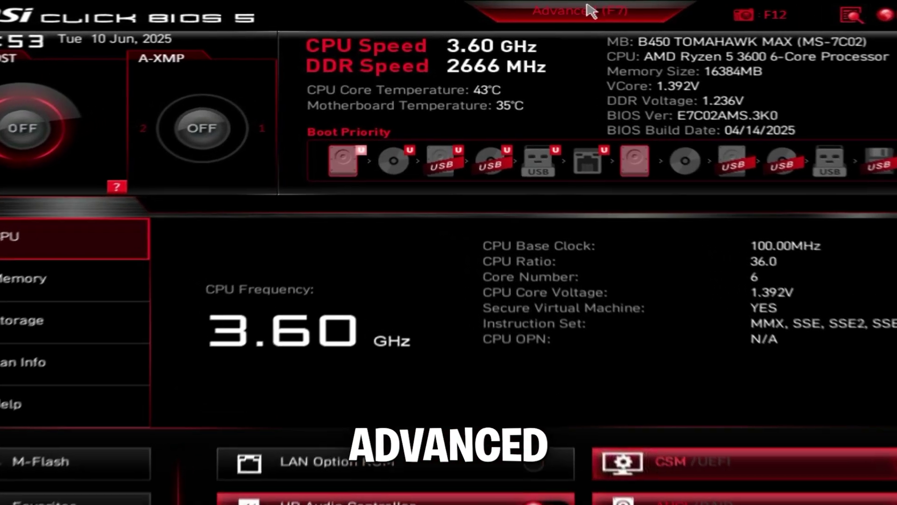
Step: In Advanced mode's OC page, set A-XMP to Profile 1 and UCLK DIV1 MODE to UCLK==MEMCLK
{"action": "left_click", "coordinate": [589, 10]}
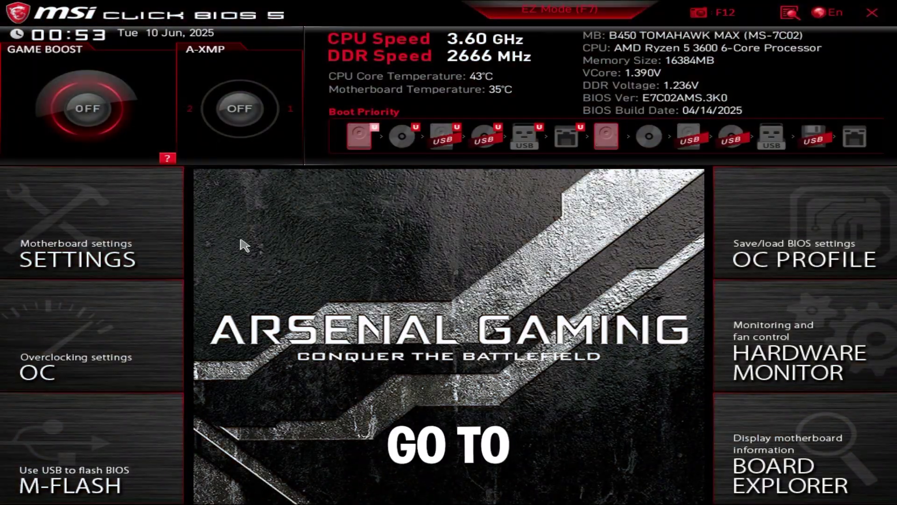
{"action": "left_click", "coordinate": [71, 463]}
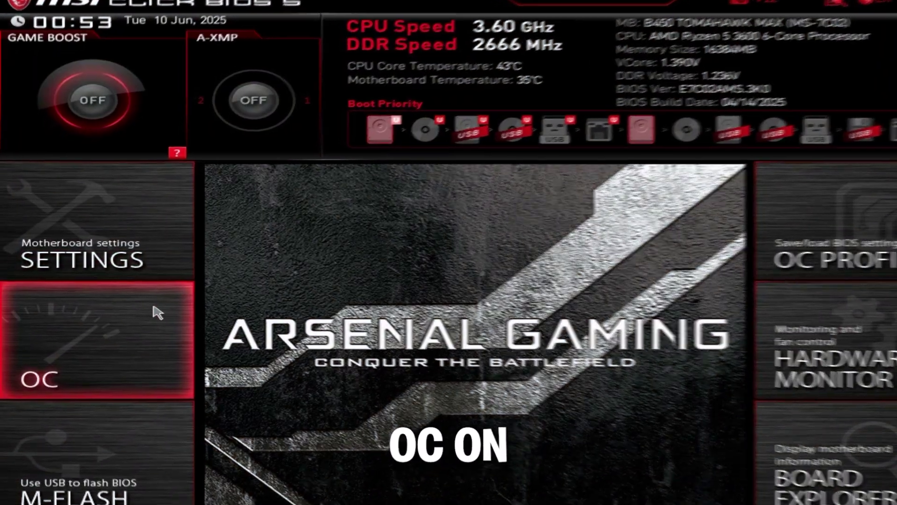
{"action": "left_click", "coordinate": [384, 348]}
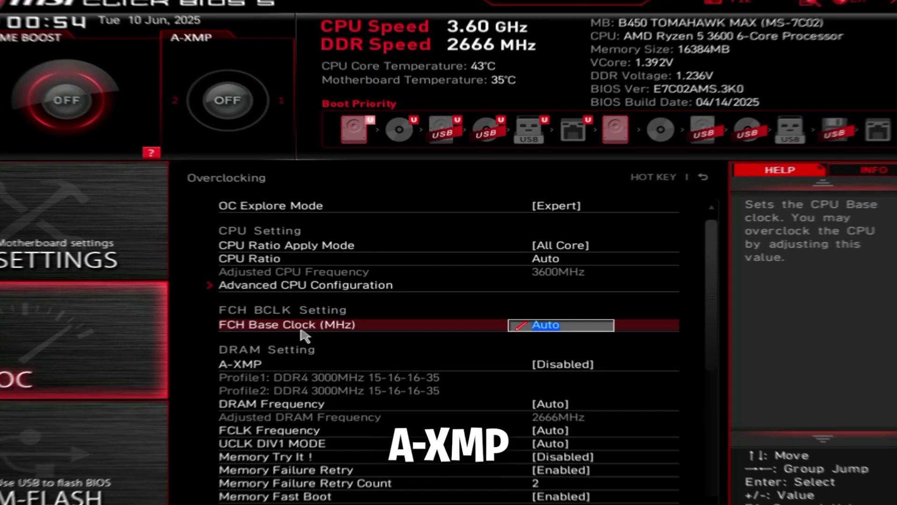
{"action": "double_click", "coordinate": [323, 358]}
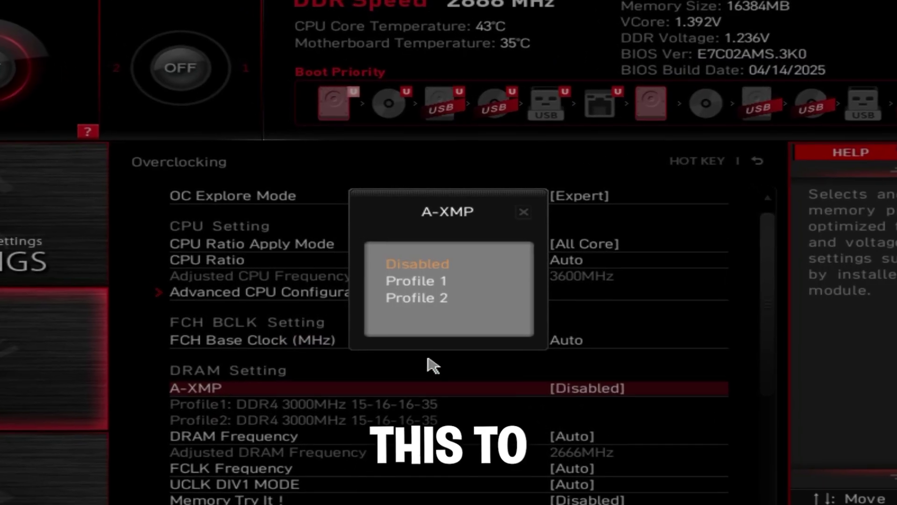
{"action": "left_click", "coordinate": [419, 290]}
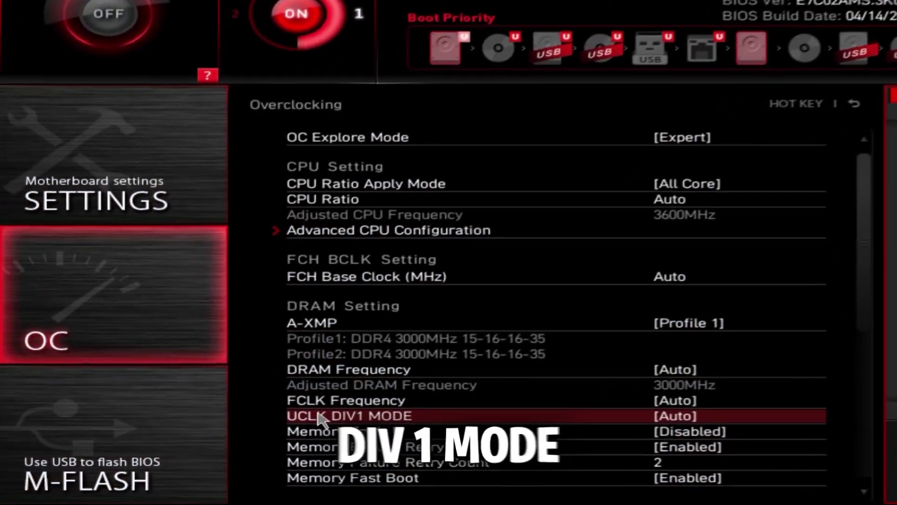
{"action": "left_click", "coordinate": [276, 429]}
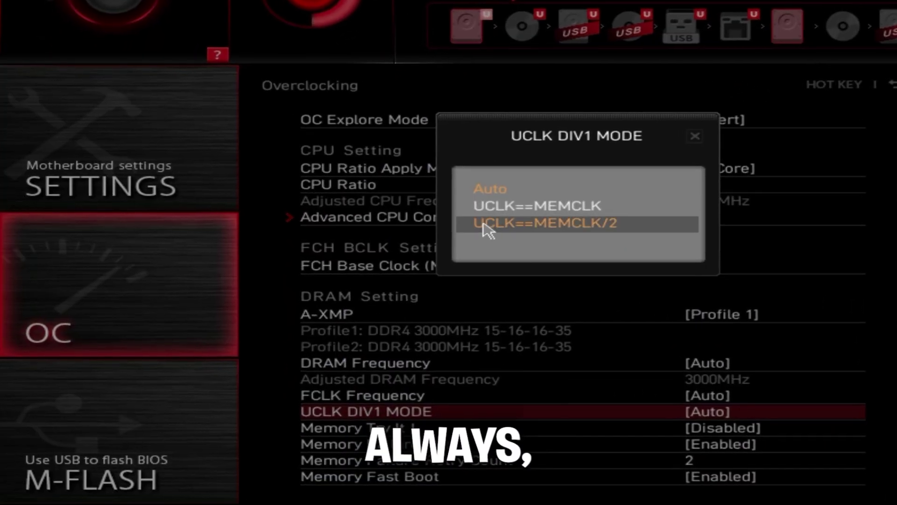
{"action": "left_click", "coordinate": [561, 209]}
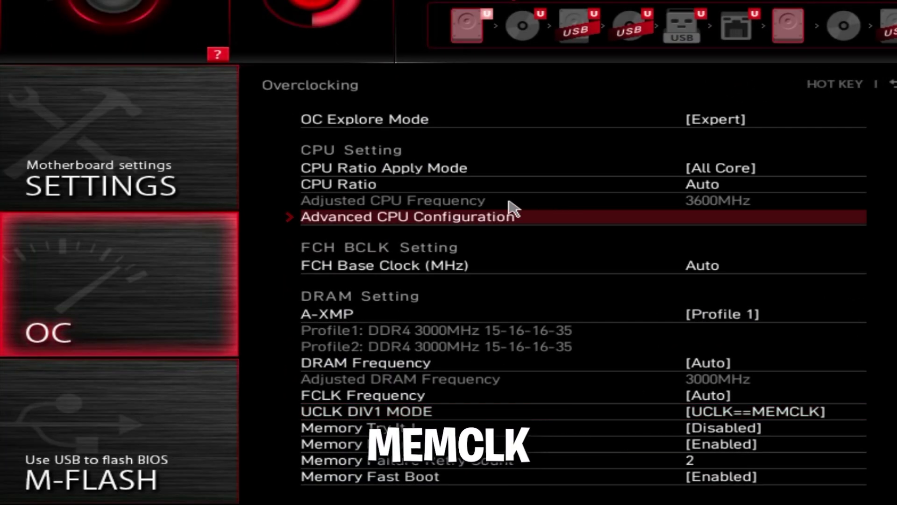
{"action": "left_click", "coordinate": [426, 220]}
Step: Set SVM Mode, NX Mode, PSS Support and Spread Spectrum each to Disabled
{"action": "left_click", "coordinate": [517, 157]}
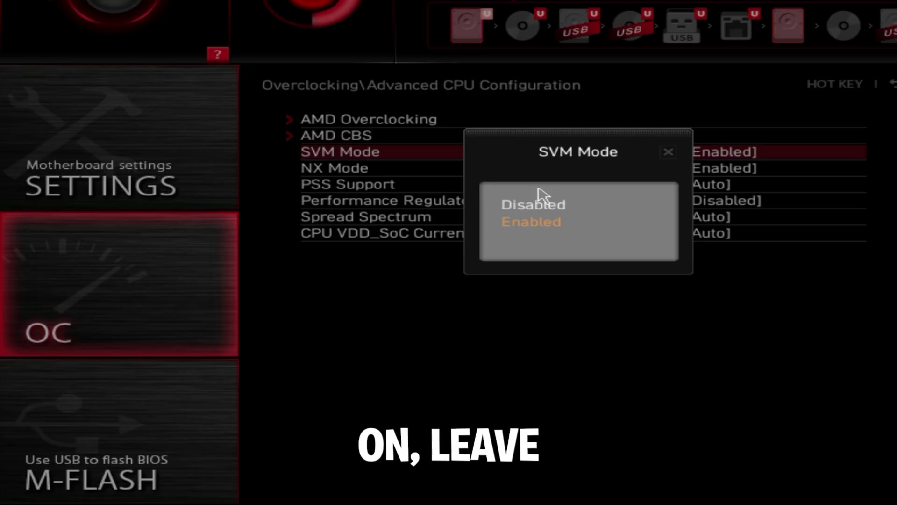
{"action": "left_click", "coordinate": [537, 206]}
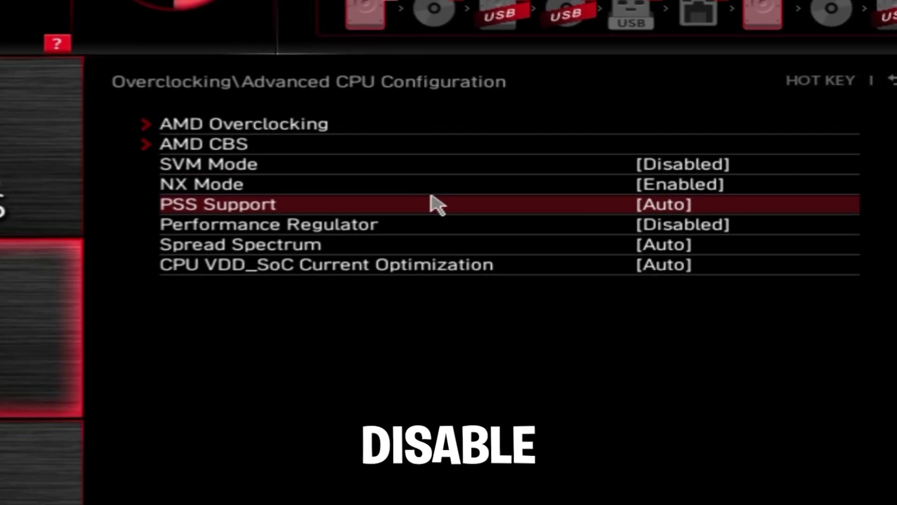
{"action": "left_click", "coordinate": [527, 172]}
{"action": "left_click", "coordinate": [442, 235]}
{"action": "left_click", "coordinate": [446, 210]}
{"action": "left_click", "coordinate": [450, 238]}
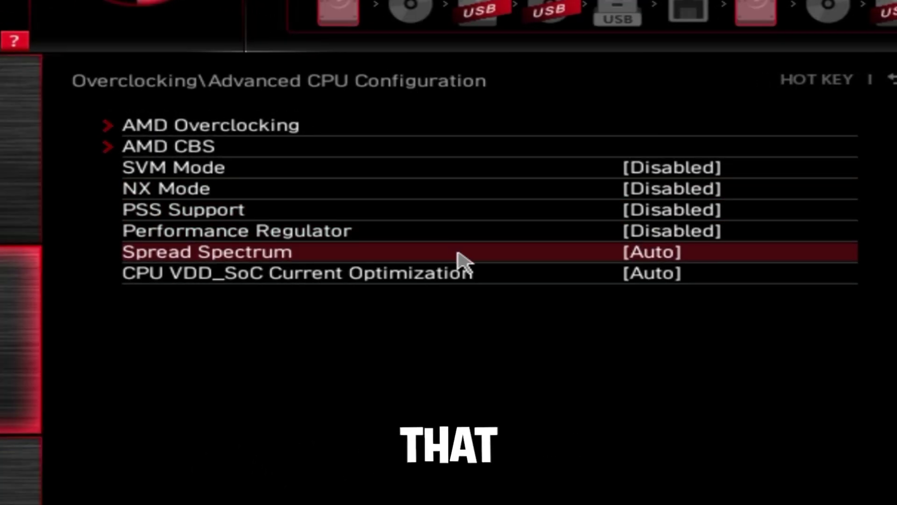
{"action": "left_click", "coordinate": [459, 249]}
{"action": "left_click", "coordinate": [451, 245]}
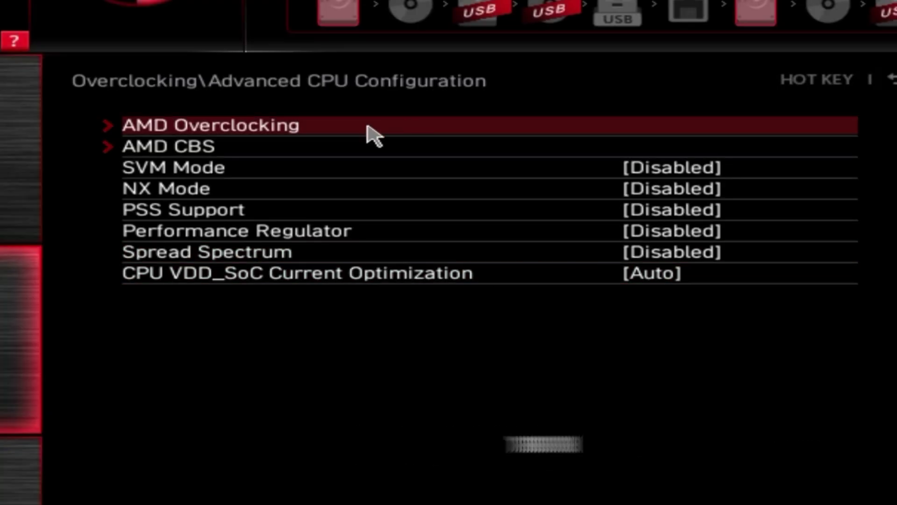
Step: On the AMD Overclocking page, disable LN2 Mode 2 and LCLK DPM
{"action": "left_click", "coordinate": [202, 132]}
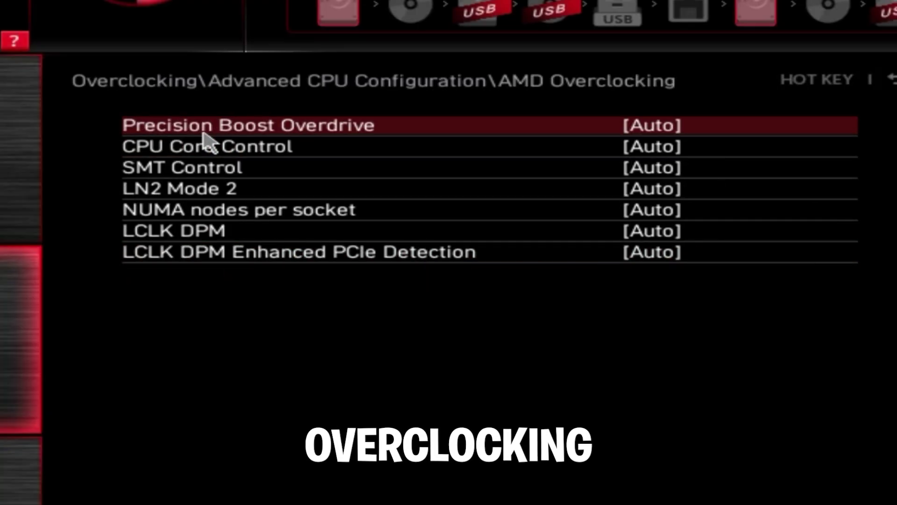
{"action": "left_click", "coordinate": [208, 186]}
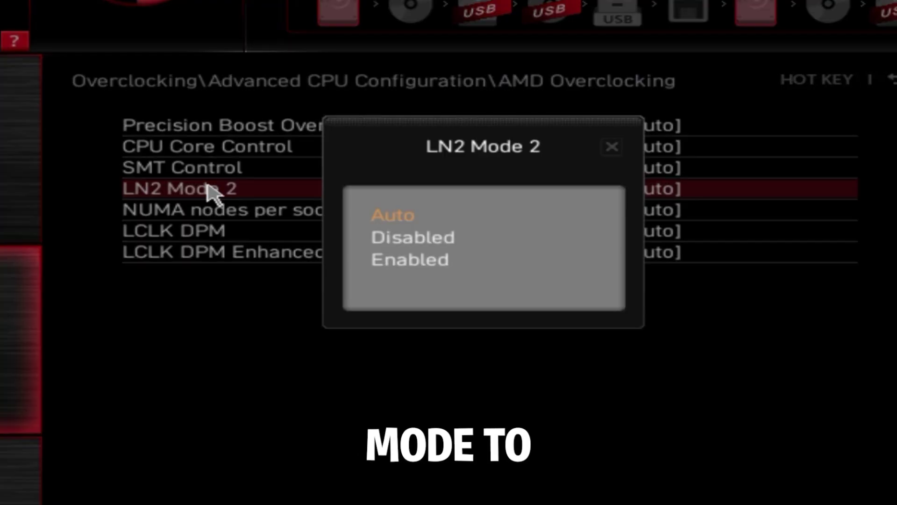
{"action": "left_click", "coordinate": [393, 239]}
{"action": "left_click", "coordinate": [238, 240]}
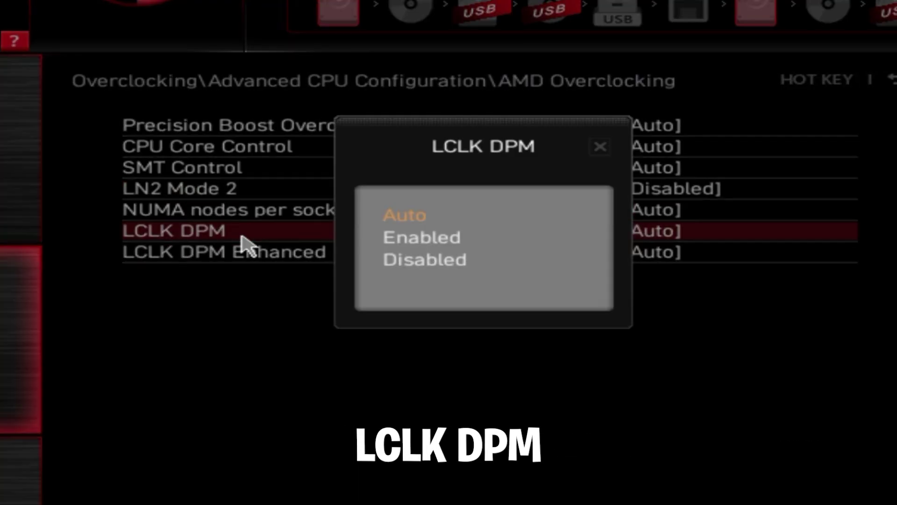
{"action": "left_click", "coordinate": [407, 252]}
Step: Set Precision Boost Overdrive to Advanced, PBO Limits to Motherboard and a Manual 2X scalar
{"action": "left_click", "coordinate": [322, 131]}
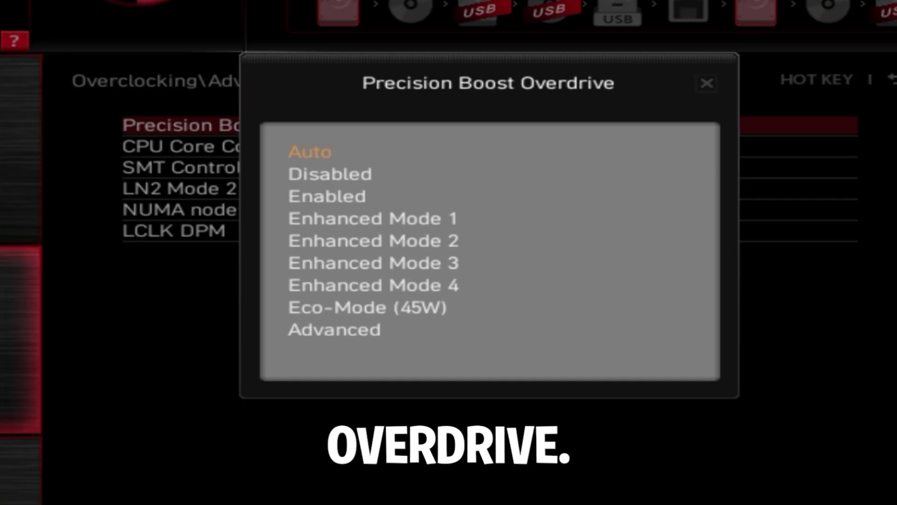
{"action": "left_click", "coordinate": [380, 331]}
{"action": "left_click", "coordinate": [694, 149]}
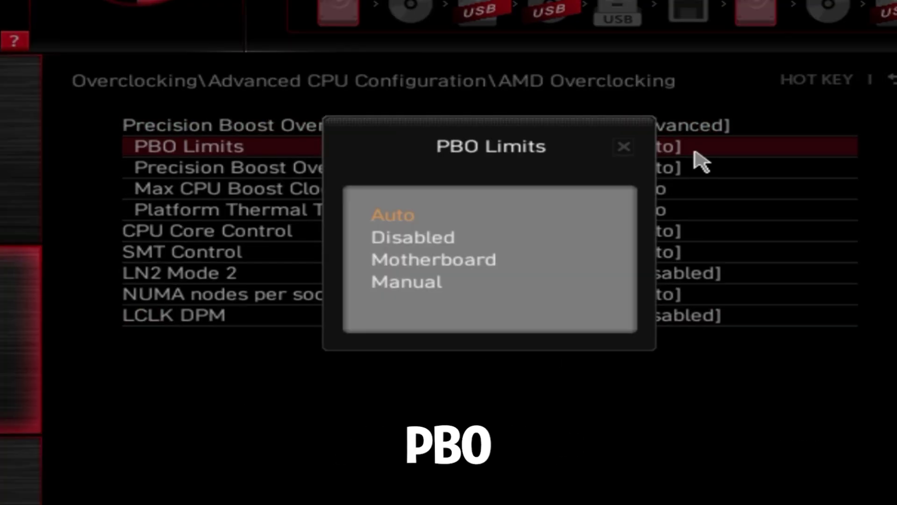
{"action": "left_click", "coordinate": [441, 257]}
{"action": "left_click", "coordinate": [687, 169]}
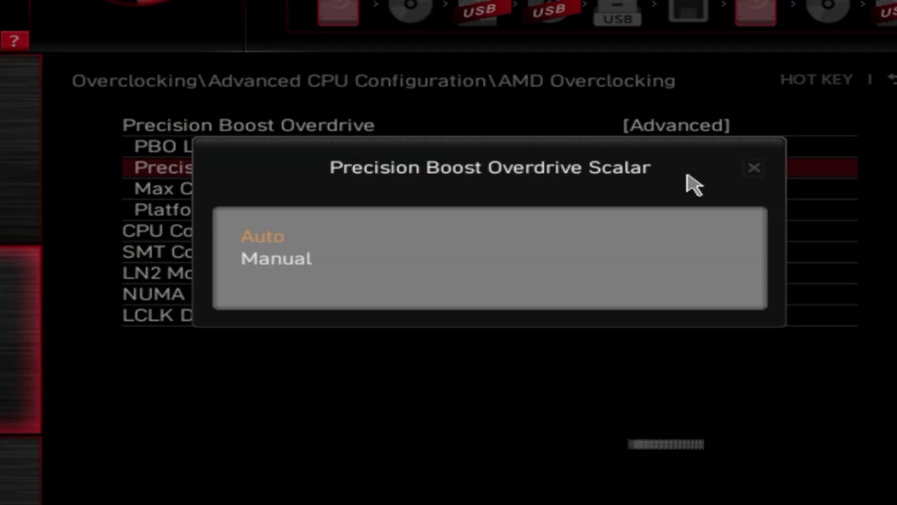
{"action": "left_click", "coordinate": [322, 260]}
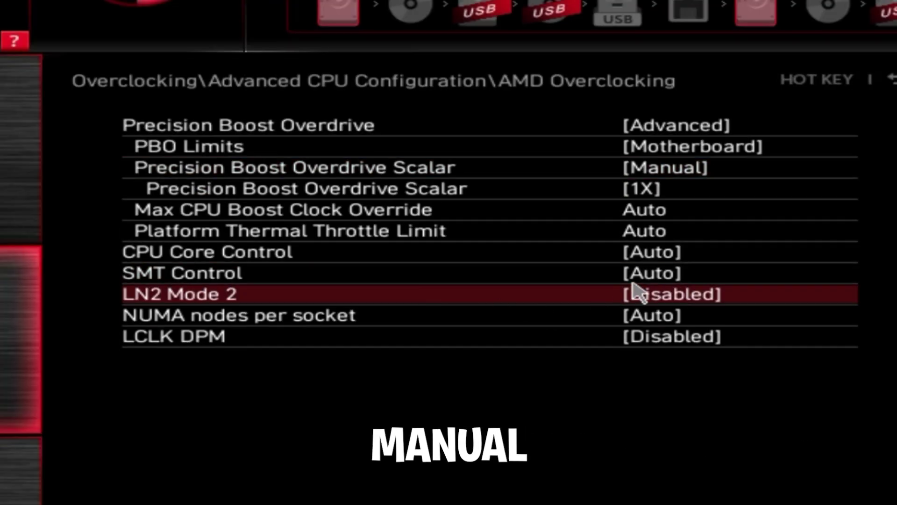
{"action": "left_click", "coordinate": [348, 193]}
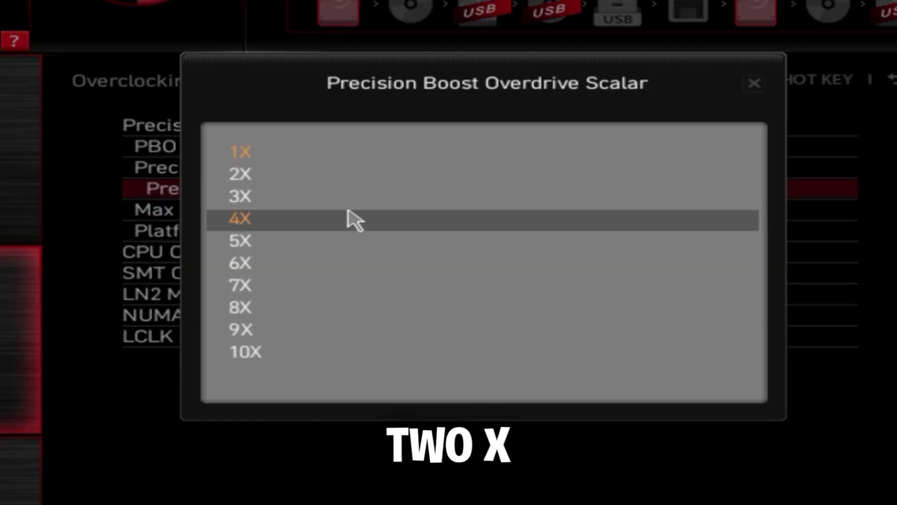
{"action": "left_click", "coordinate": [341, 181]}
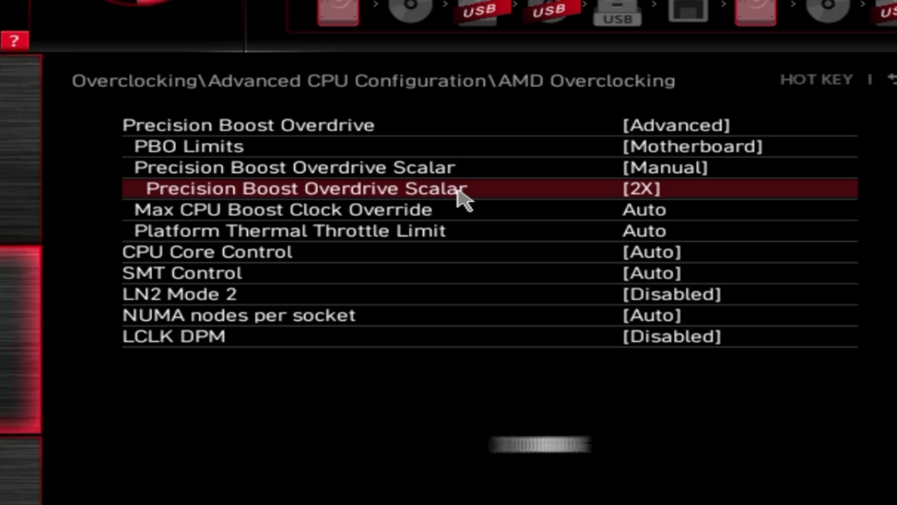
Step: Set Max CPU Boost Clock Override to 200 MHz
{"action": "left_click", "coordinate": [430, 209]}
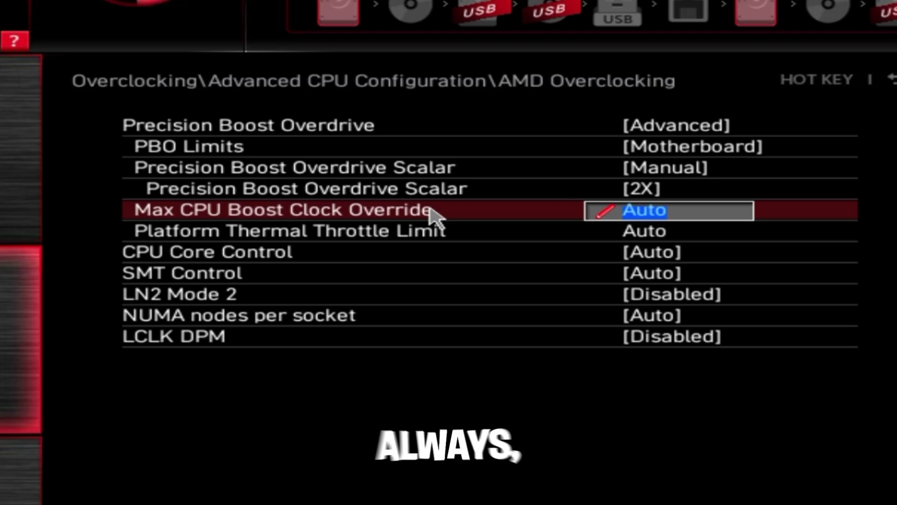
{"action": "type", "text": "200"}
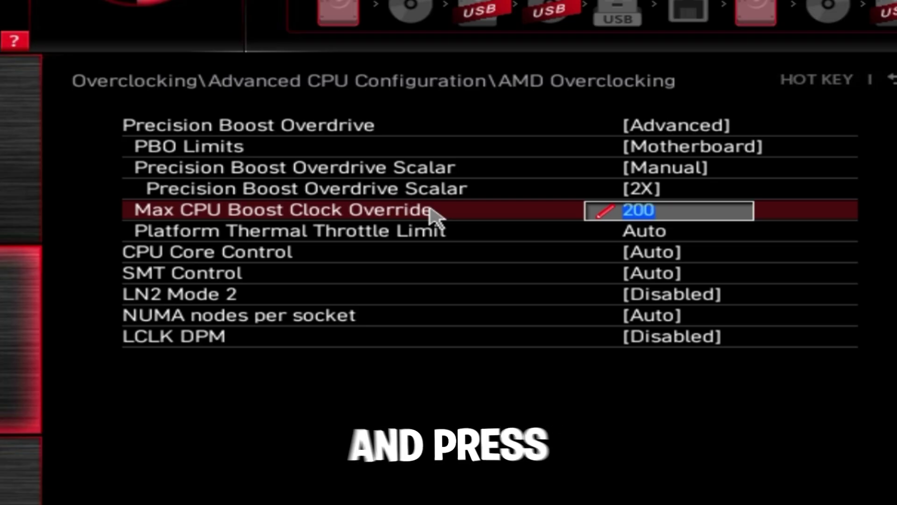
{"action": "key", "text": "Return"}
{"action": "left_click", "coordinate": [626, 219]}
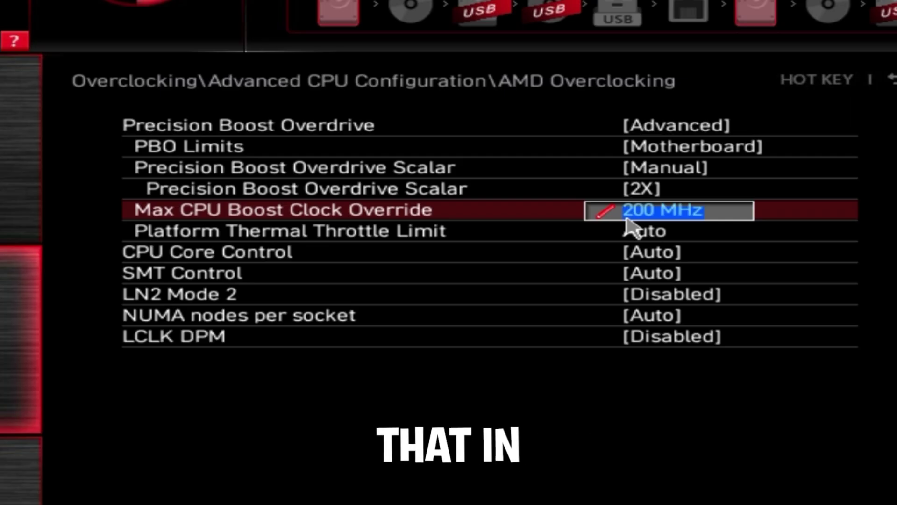
{"action": "left_click", "coordinate": [550, 226]}
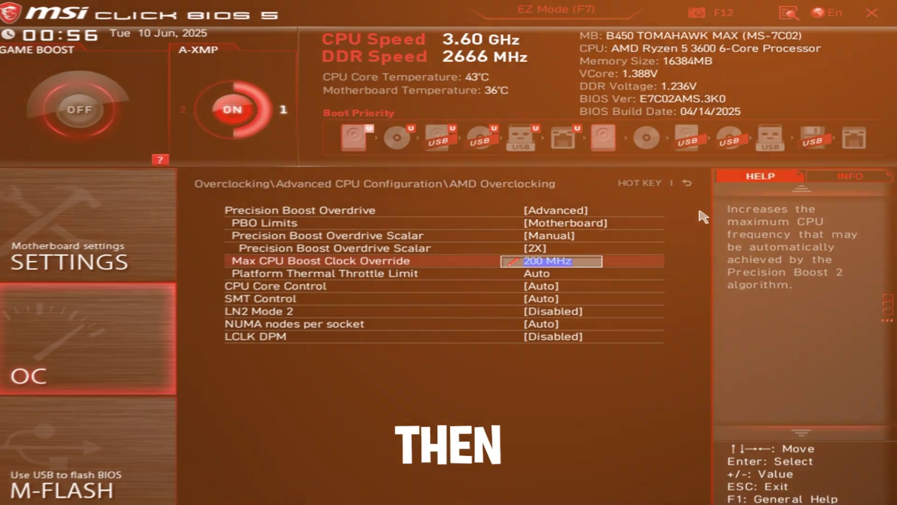
Step: In AMD CBS, set Power Supply Idle Control to Typical Current Idle
{"action": "key", "text": "Escape"}
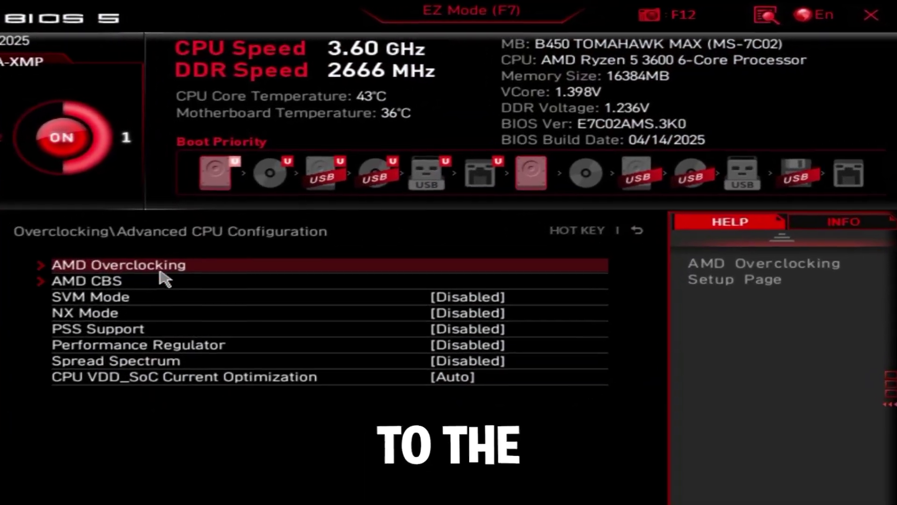
{"action": "left_click", "coordinate": [196, 265]}
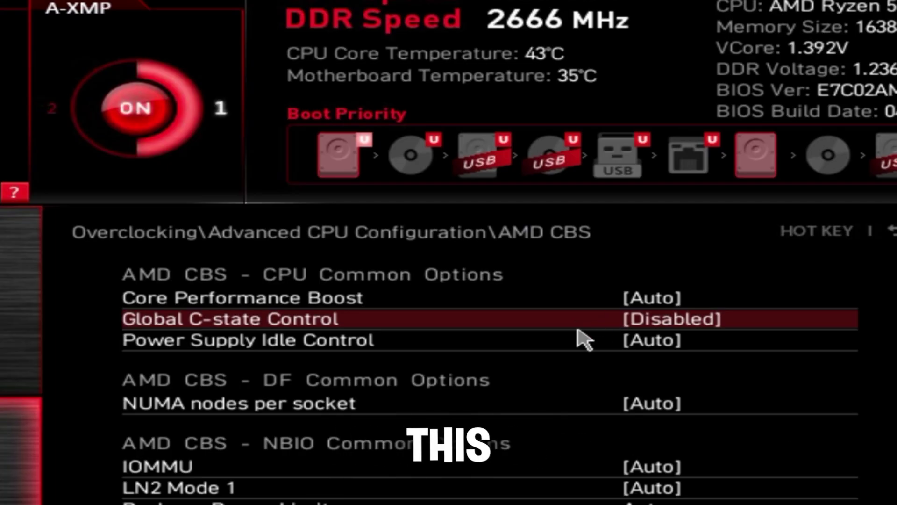
{"action": "double_click", "coordinate": [579, 340]}
{"action": "key", "text": "Down"}
{"action": "key", "text": "Down"}
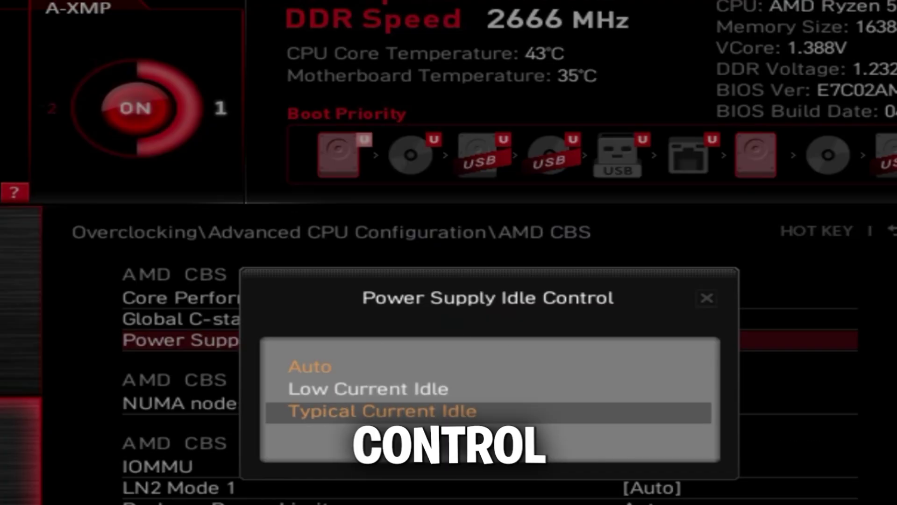
{"action": "left_click", "coordinate": [323, 418]}
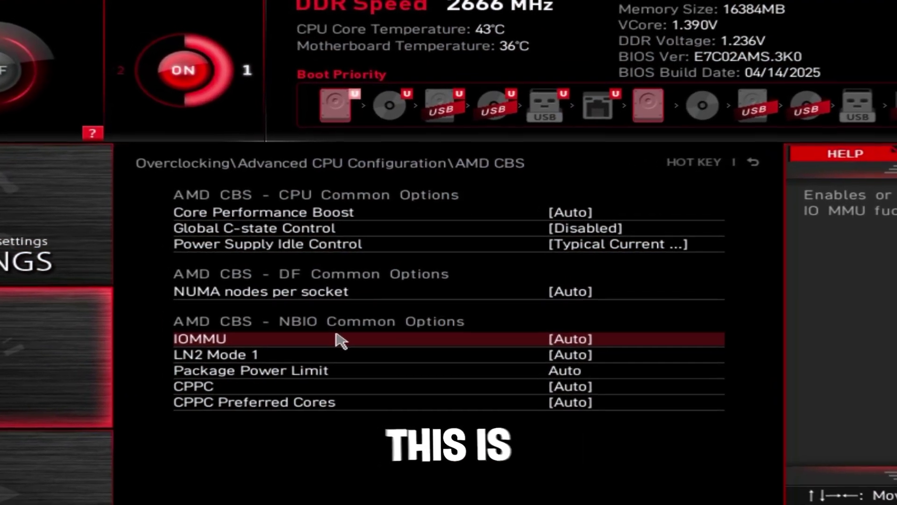
Step: Set IOMMU, LN2 Mode 1 and CPPC to Disabled
{"action": "double_click", "coordinate": [338, 340]}
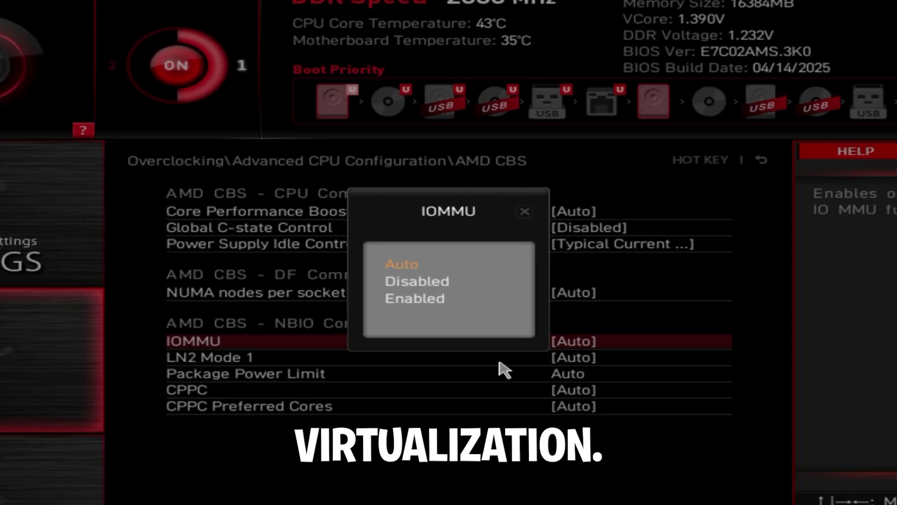
{"action": "left_click", "coordinate": [439, 284]}
{"action": "double_click", "coordinate": [215, 362]}
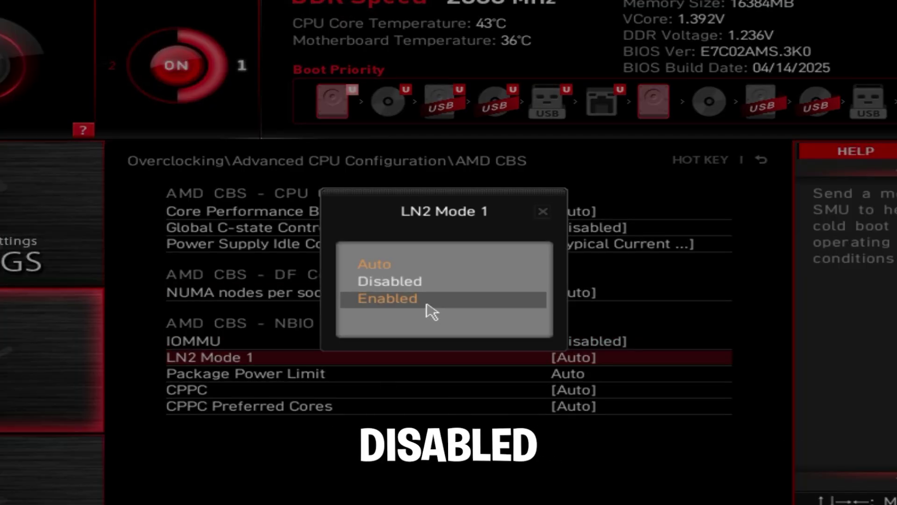
{"action": "left_click", "coordinate": [420, 281]}
{"action": "double_click", "coordinate": [243, 391]}
{"action": "left_click", "coordinate": [402, 281]}
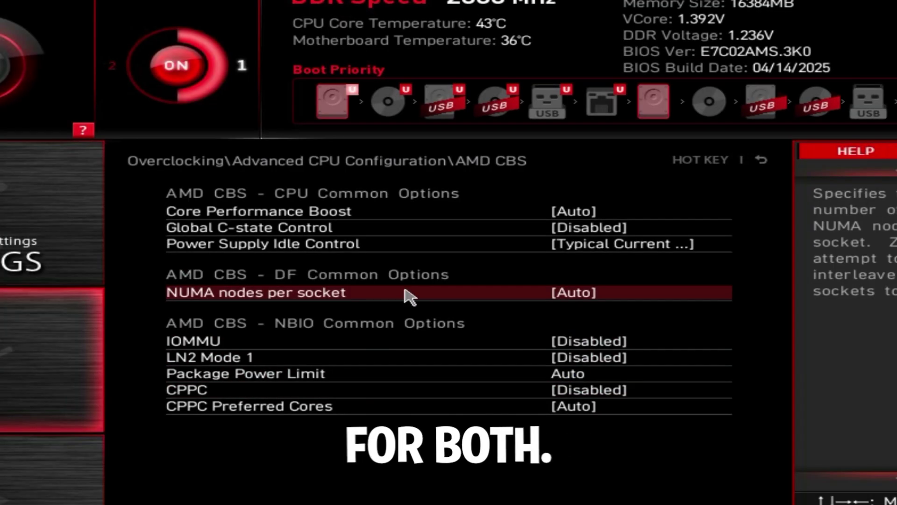
Step: Go back to the Overclocking page and open Advanced DRAM Configuration
{"action": "left_click", "coordinate": [762, 160]}
{"action": "left_click", "coordinate": [762, 160]}
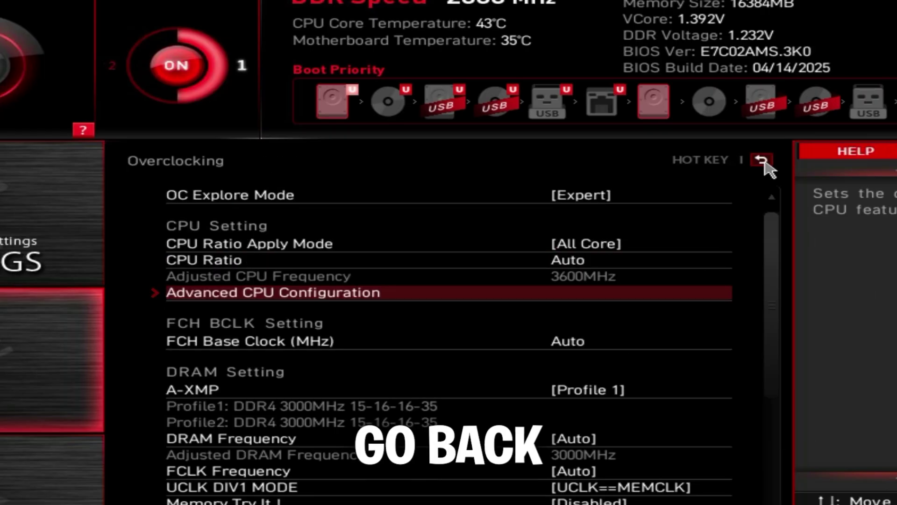
{"action": "scroll", "coordinate": [628, 309], "scroll_direction": "down", "scroll_amount": 1}
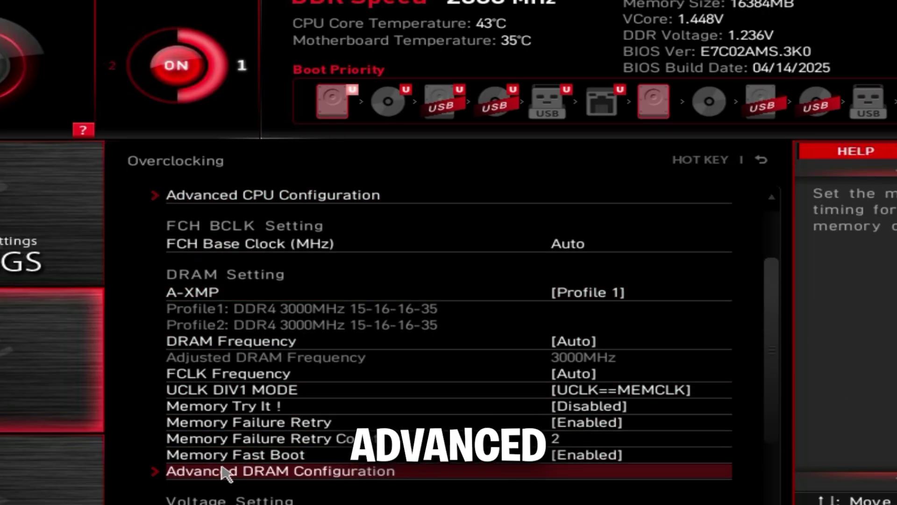
{"action": "left_click", "coordinate": [225, 471]}
Step: Set tRRD_S to 4 and tRRD_L to 8, then move to tFAW
{"action": "left_click", "coordinate": [427, 396]}
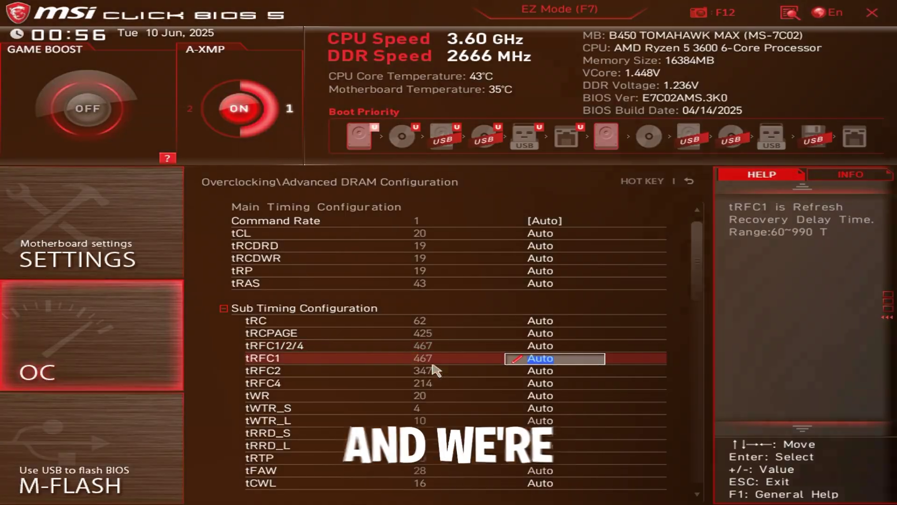
{"action": "left_click", "coordinate": [274, 445]}
{"action": "left_click", "coordinate": [276, 433]}
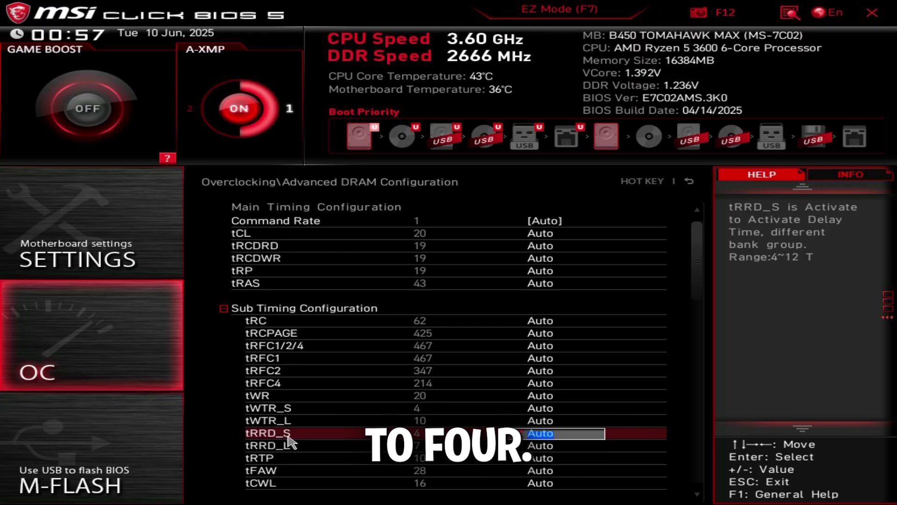
{"action": "key", "text": "Return"}
{"action": "key", "text": "Down"}
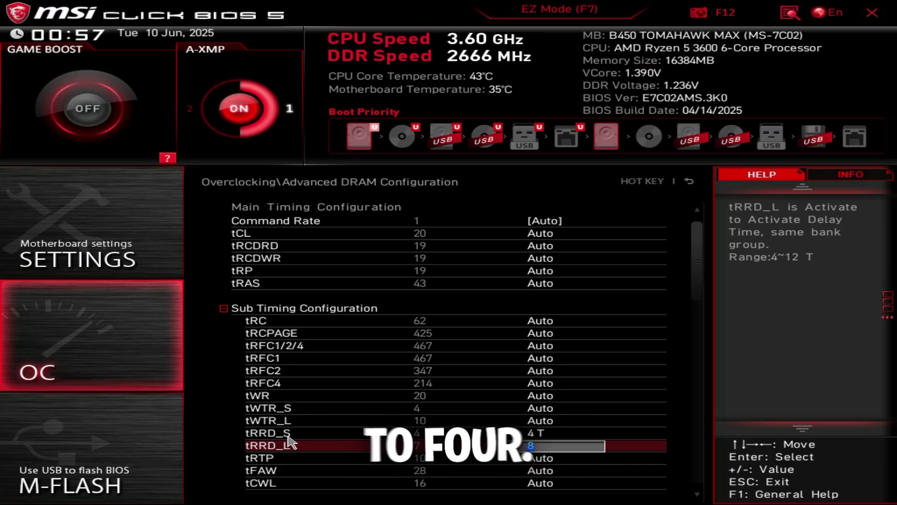
{"action": "type", "text": "8"}
{"action": "key", "text": "Return"}
{"action": "key", "text": "Down"}
{"action": "key", "text": "Up"}
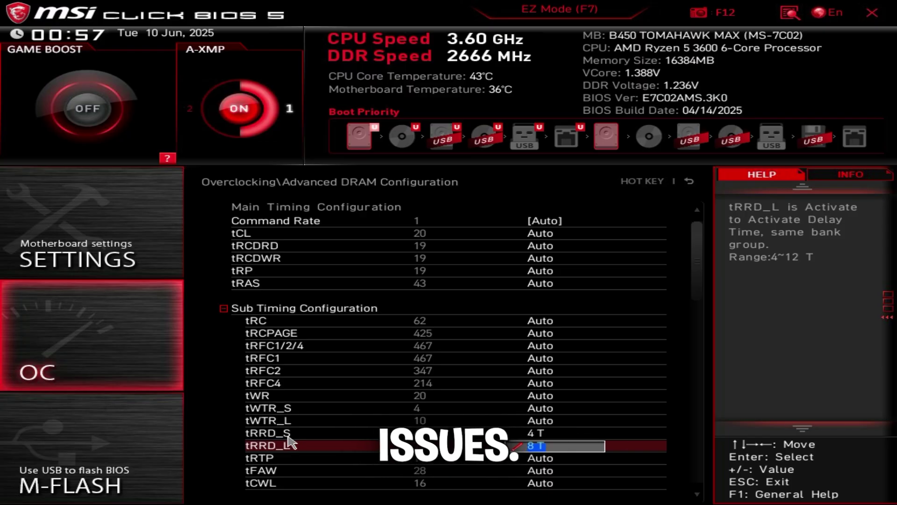
{"action": "key", "text": "Down"}
{"action": "key", "text": "Down"}
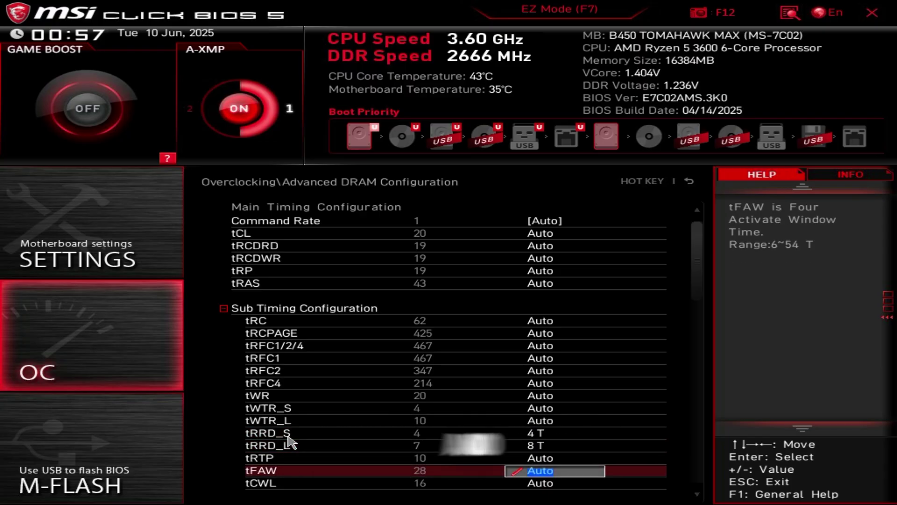
Step: Enter 32 for tFAW, then disable Power Down Enable, TSME and BankGroupSwap
{"action": "type", "text": "32"}
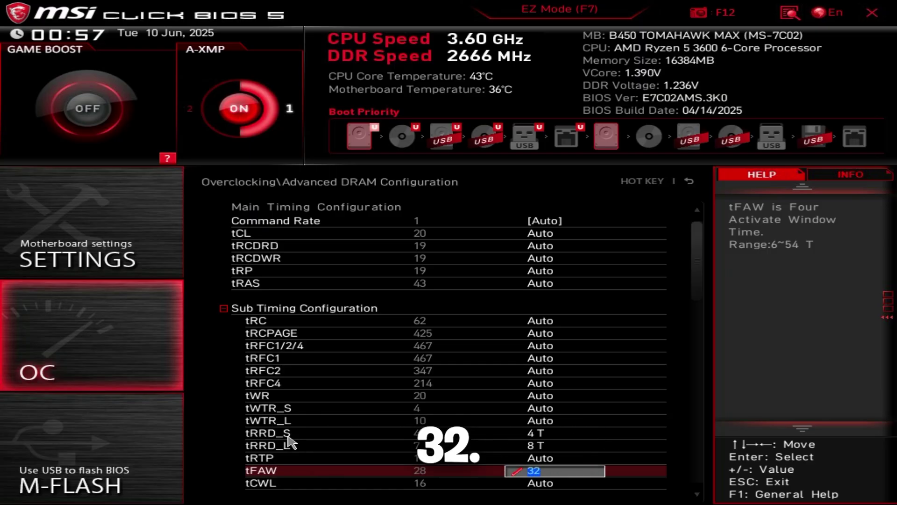
{"action": "key", "text": "Down"}
{"action": "key", "text": "Down"}
{"action": "key", "text": "Down"}
{"action": "key", "text": "Down"}
{"action": "key", "text": "Down"}
{"action": "key", "text": "Down"}
{"action": "key", "text": "Down"}
{"action": "key", "text": "Down"}
{"action": "key", "text": "Down"}
{"action": "key", "text": "Down"}
{"action": "key", "text": "Down"}
{"action": "key", "text": "Down"}
{"action": "key", "text": "Down"}
{"action": "key", "text": "Down"}
{"action": "key", "text": "Down"}
{"action": "key", "text": "Down"}
{"action": "key", "text": "Down"}
{"action": "key", "text": "Down"}
{"action": "key", "text": "Down"}
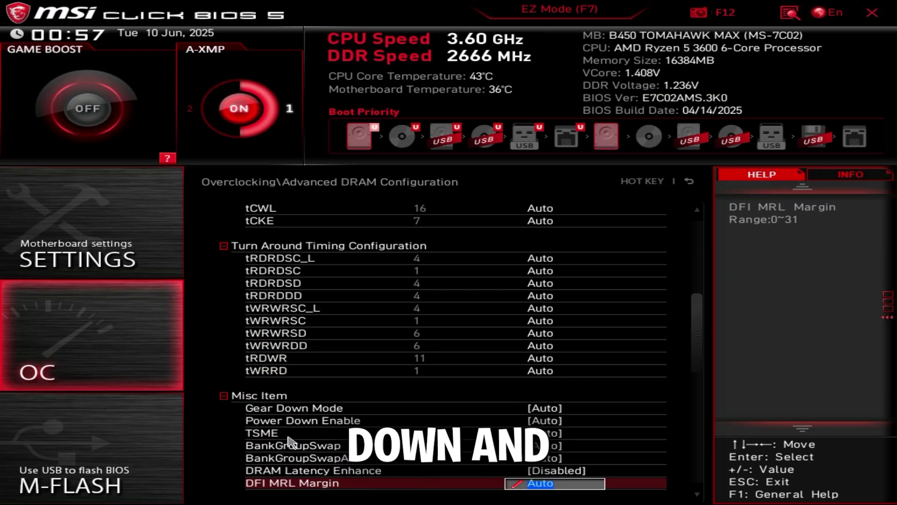
{"action": "left_click", "coordinate": [298, 420]}
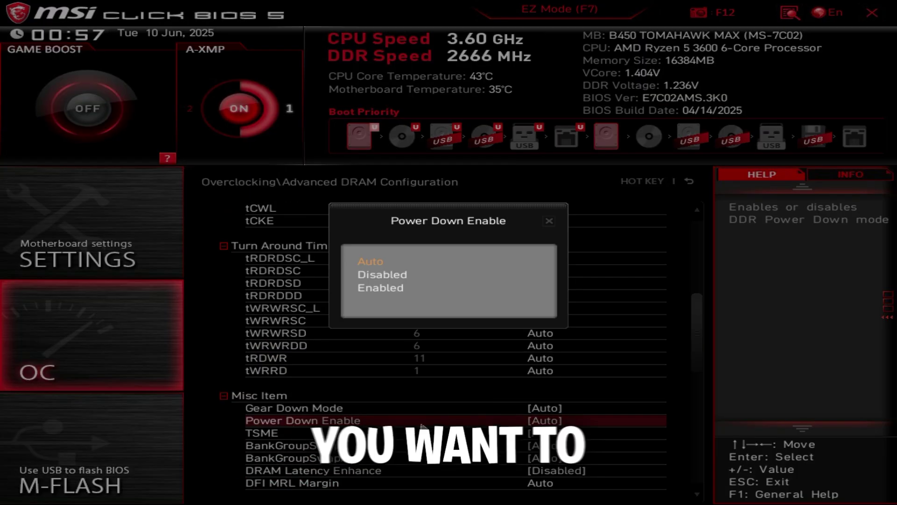
{"action": "left_click", "coordinate": [387, 275]}
{"action": "left_click", "coordinate": [289, 434]}
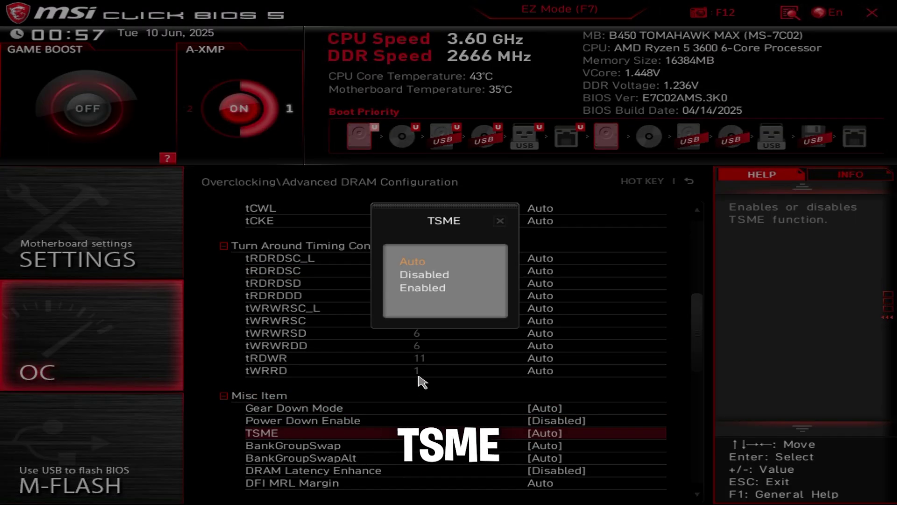
{"action": "left_click", "coordinate": [421, 275]}
{"action": "left_click", "coordinate": [306, 448]}
{"action": "left_click", "coordinate": [415, 277]}
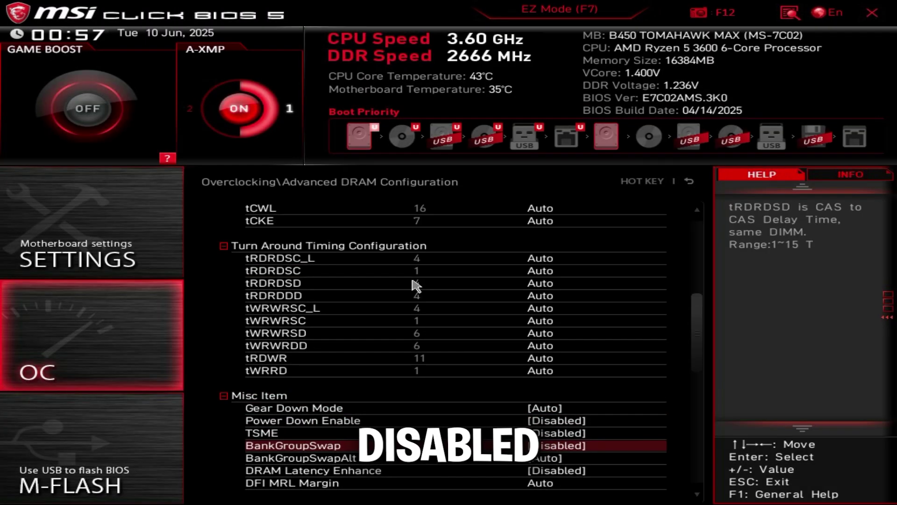
Step: Enable BankGroupSwapAlt and DRAM Latency Enhance, then go to the motherboard settings
{"action": "left_click", "coordinate": [302, 459]}
{"action": "left_click", "coordinate": [388, 288]}
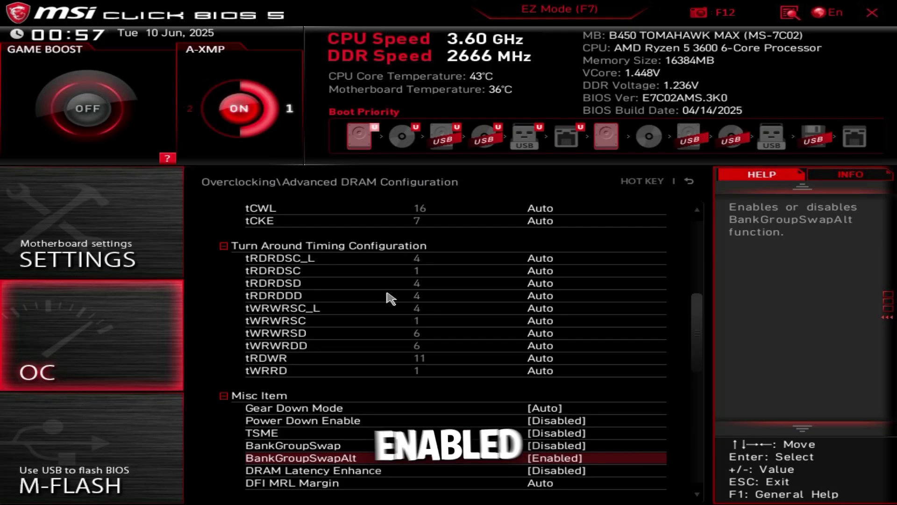
{"action": "scroll", "coordinate": [412, 337], "scroll_direction": "down", "scroll_amount": 2}
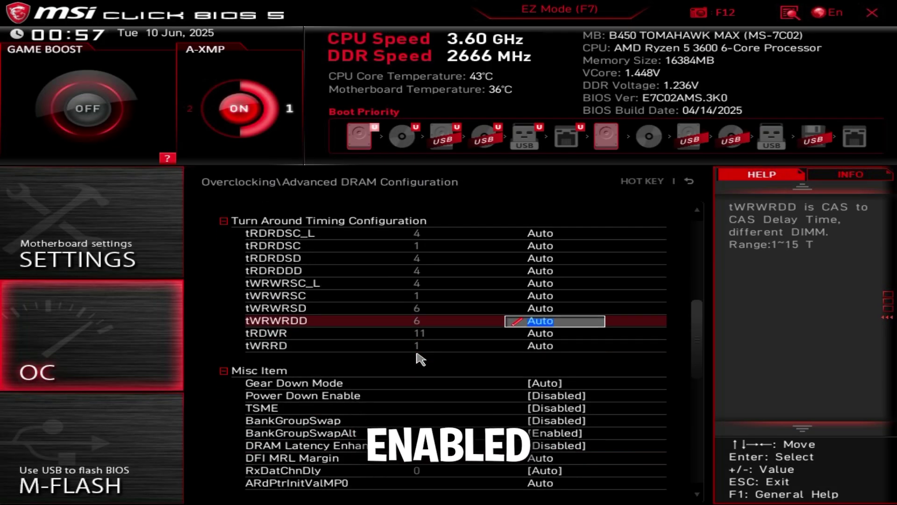
{"action": "left_click", "coordinate": [311, 448]}
{"action": "left_click", "coordinate": [411, 277]}
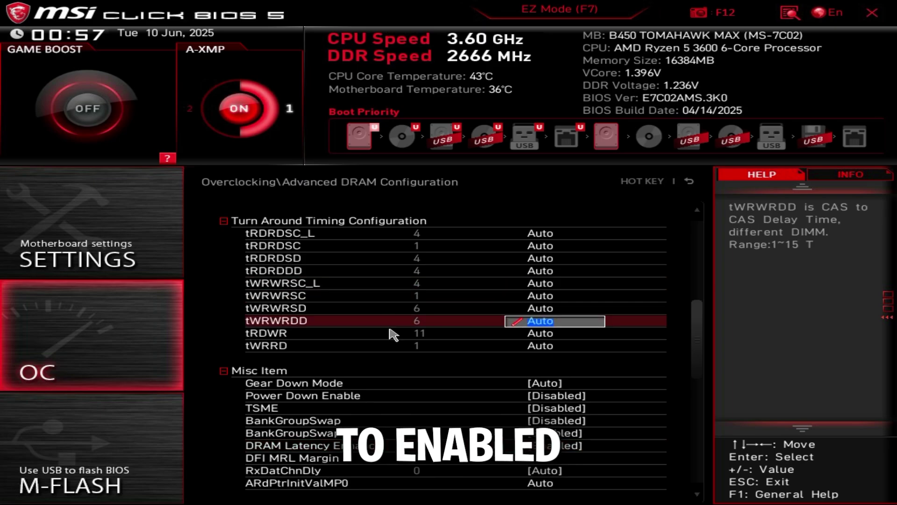
{"action": "scroll", "coordinate": [421, 369], "scroll_direction": "down", "scroll_amount": 9}
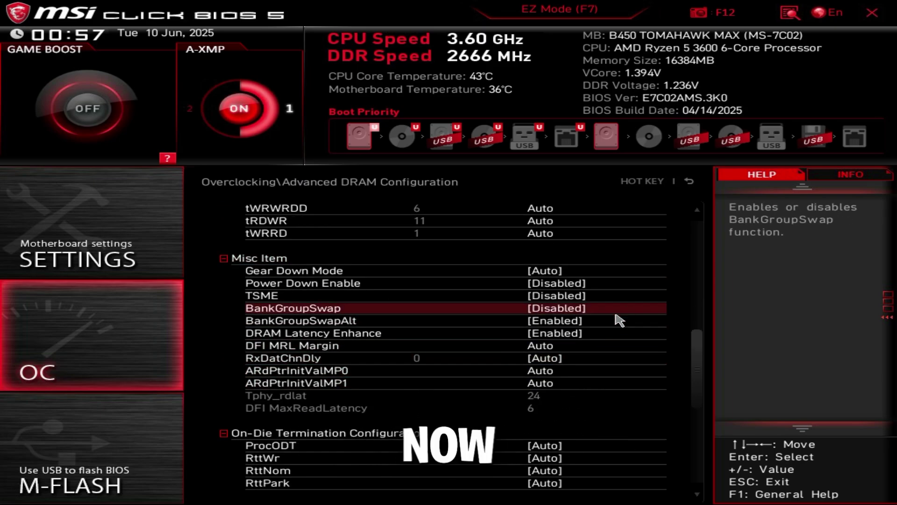
{"action": "left_click", "coordinate": [690, 181]}
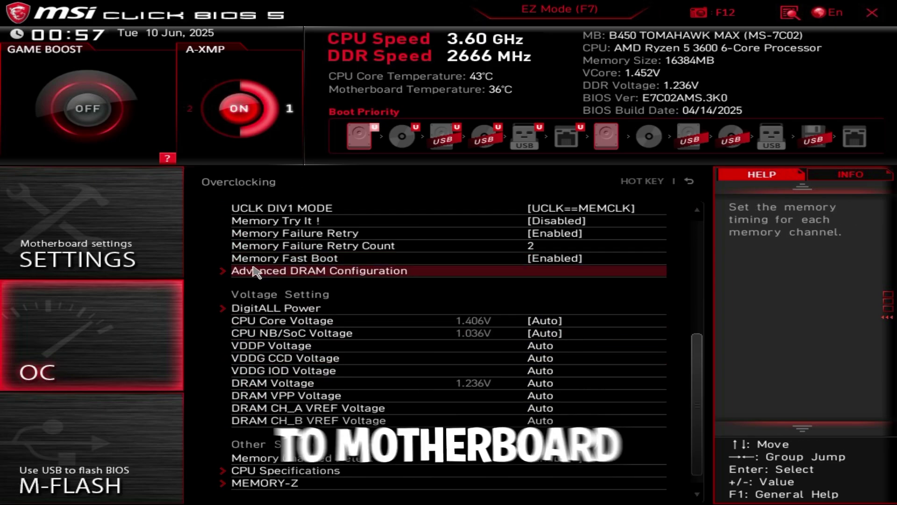
{"action": "left_click", "coordinate": [95, 257]}
Step: Disable the MSI Driver Utility Installer in the Advanced settings list
{"action": "left_click", "coordinate": [311, 224]}
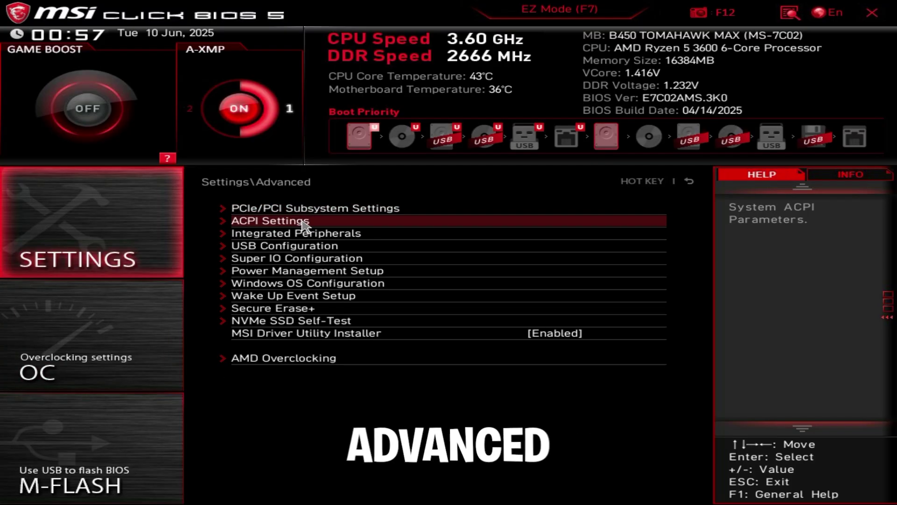
{"action": "left_click", "coordinate": [312, 335]}
{"action": "left_click", "coordinate": [312, 338]}
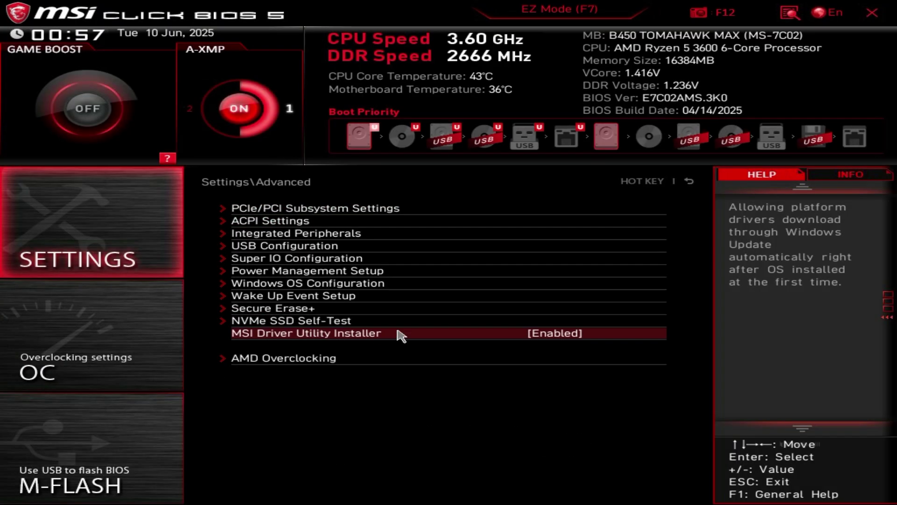
{"action": "left_click", "coordinate": [400, 336]}
{"action": "left_click", "coordinate": [340, 287]}
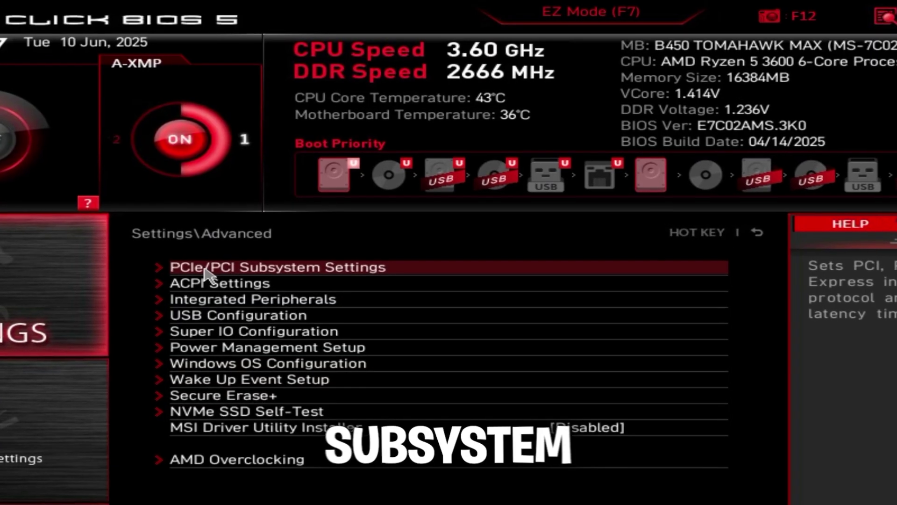
Step: In PCIe/PCI Subsystem Settings, set PCI_E1 Gen Switch to Gen3 and Chipset Gen Switch to Gen2
{"action": "left_click", "coordinate": [214, 259]}
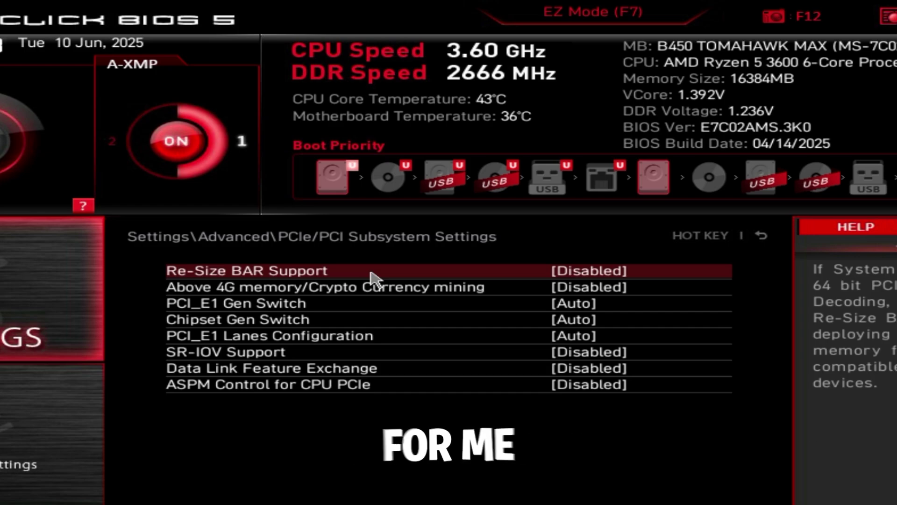
{"action": "left_click", "coordinate": [267, 308]}
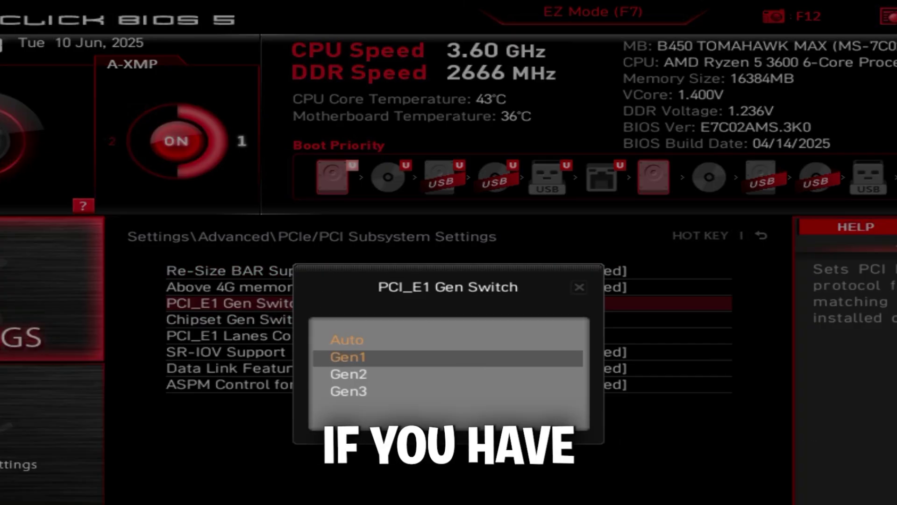
{"action": "left_click", "coordinate": [401, 396]}
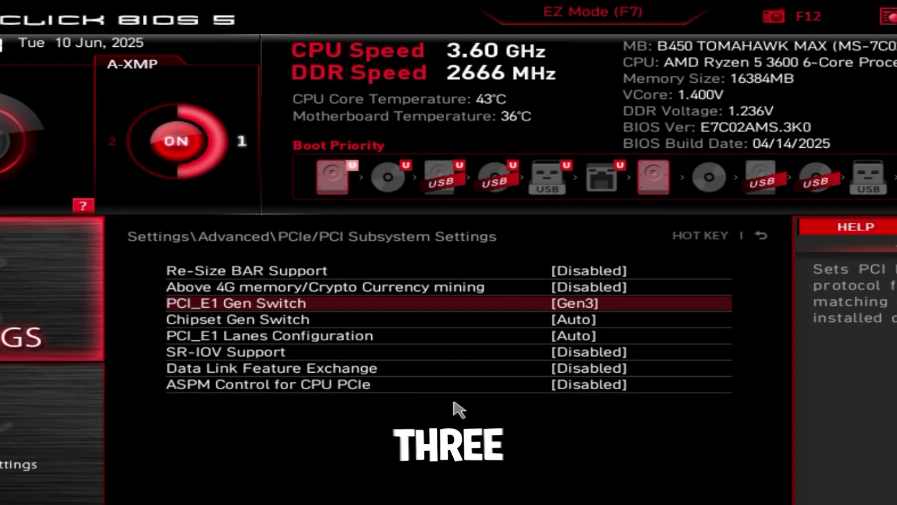
{"action": "left_click", "coordinate": [335, 324]}
{"action": "left_click", "coordinate": [418, 378]}
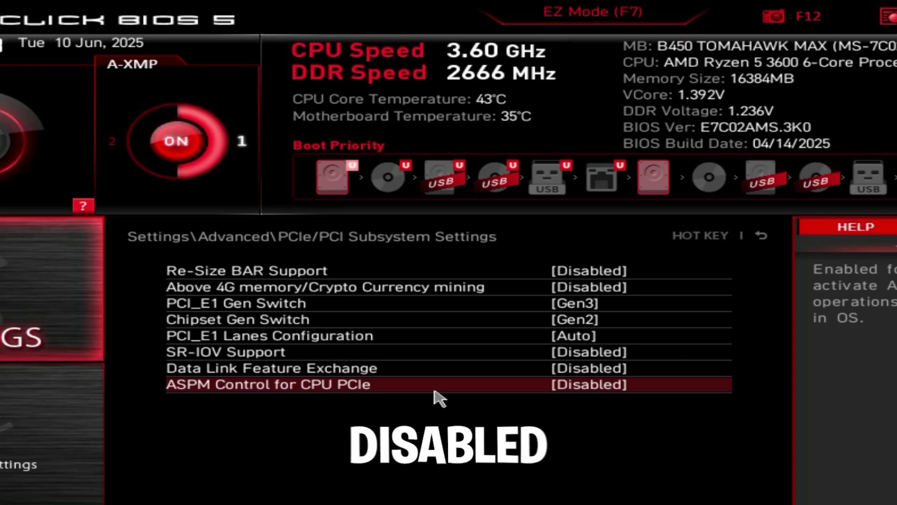
{"action": "left_click", "coordinate": [762, 236]}
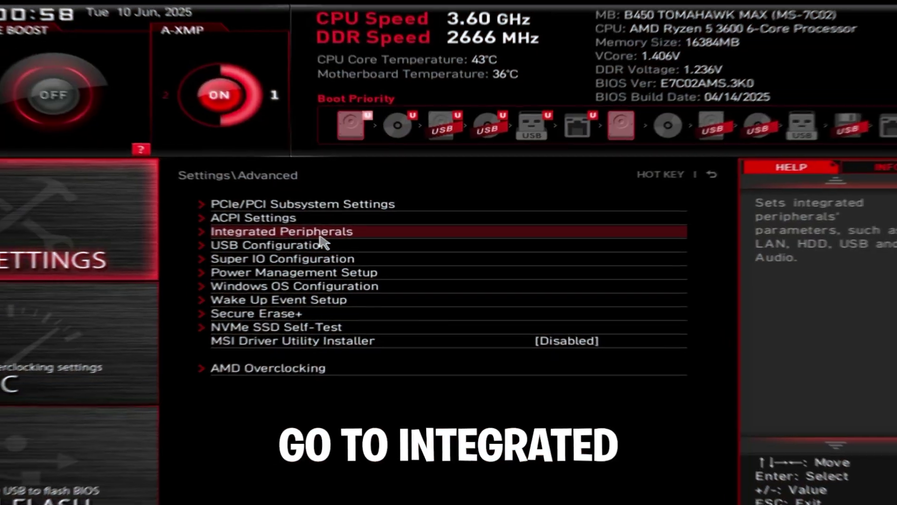
Step: Turn off the HD Audio Controller and Legacy USB Support in Integrated Peripherals
{"action": "left_click", "coordinate": [299, 303]}
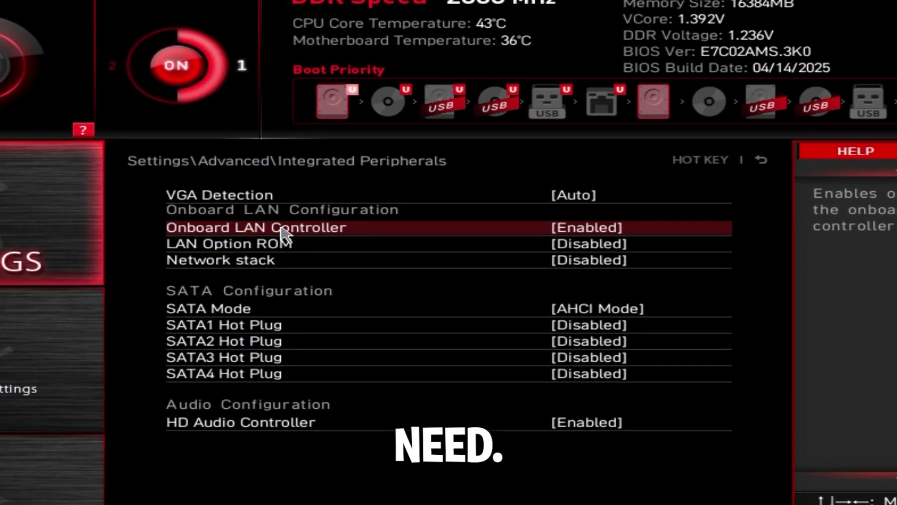
{"action": "left_click", "coordinate": [269, 424]}
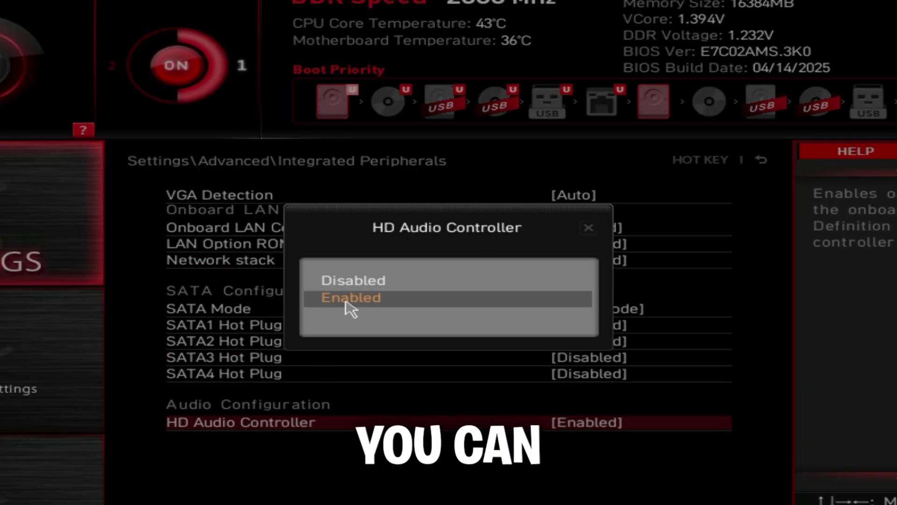
{"action": "left_click", "coordinate": [353, 287]}
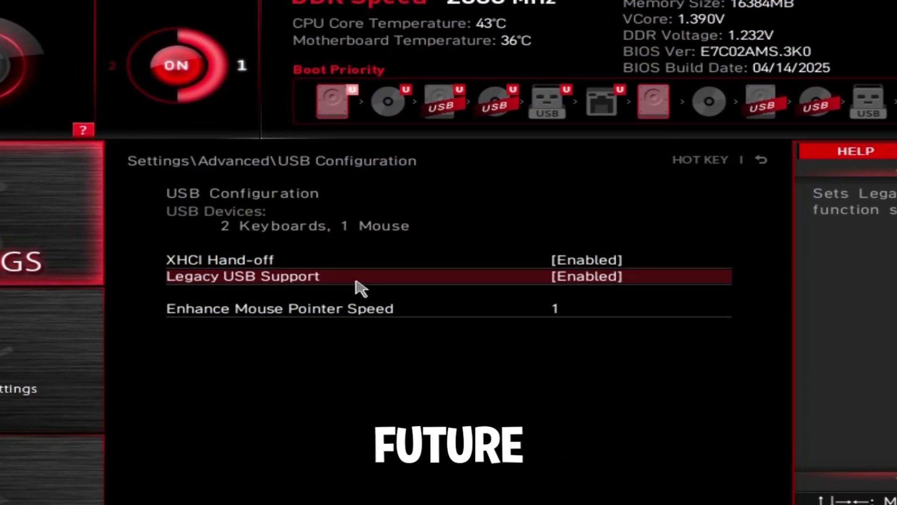
{"action": "left_click", "coordinate": [360, 287]}
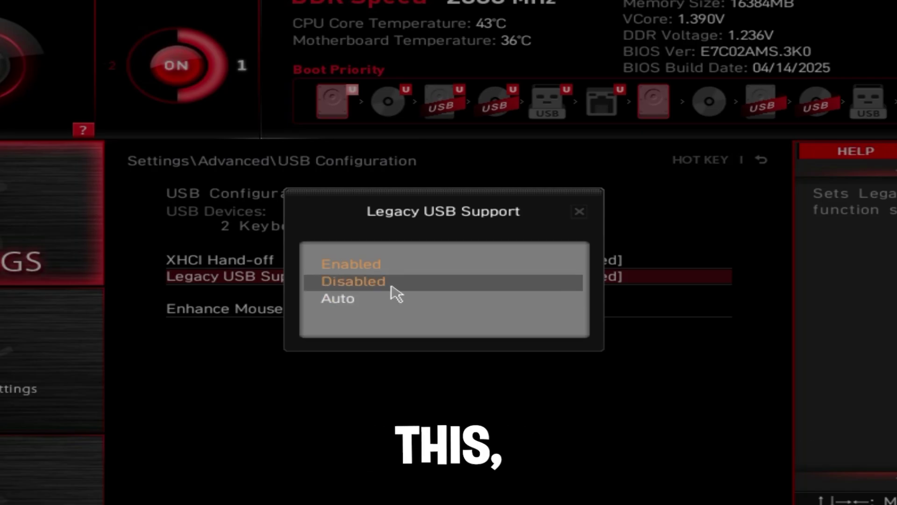
{"action": "left_click", "coordinate": [395, 284]}
{"action": "left_click", "coordinate": [761, 159]}
Step: Disable Serial(COM) Port 0 under Super IO Configuration and return to the Advanced list
{"action": "left_click", "coordinate": [280, 261]}
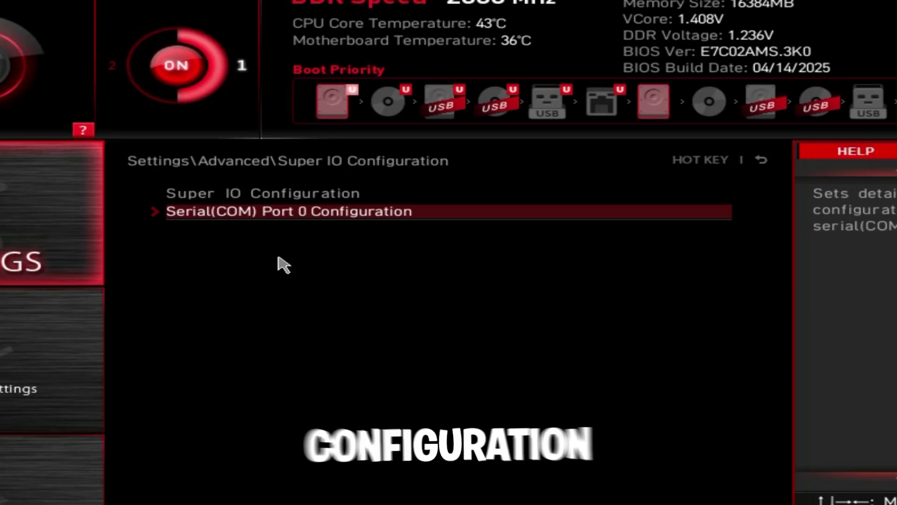
{"action": "left_click", "coordinate": [316, 218]}
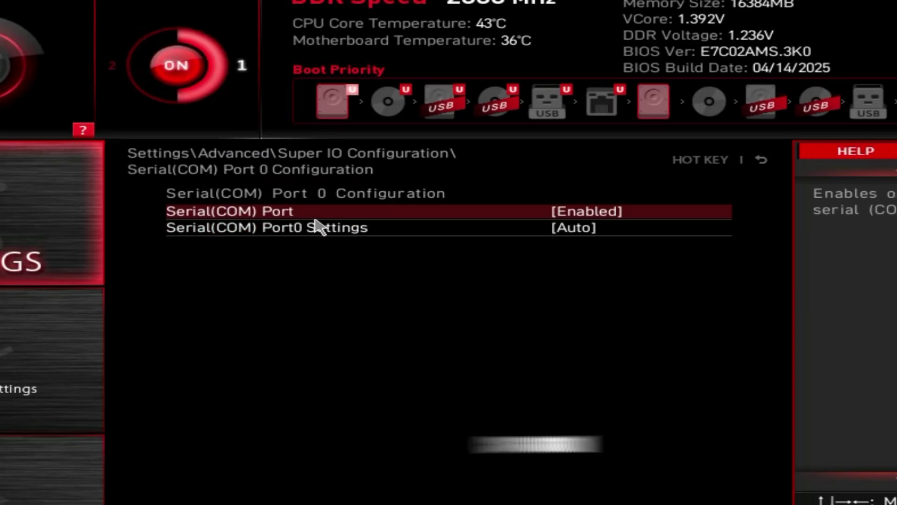
{"action": "left_click", "coordinate": [257, 214]}
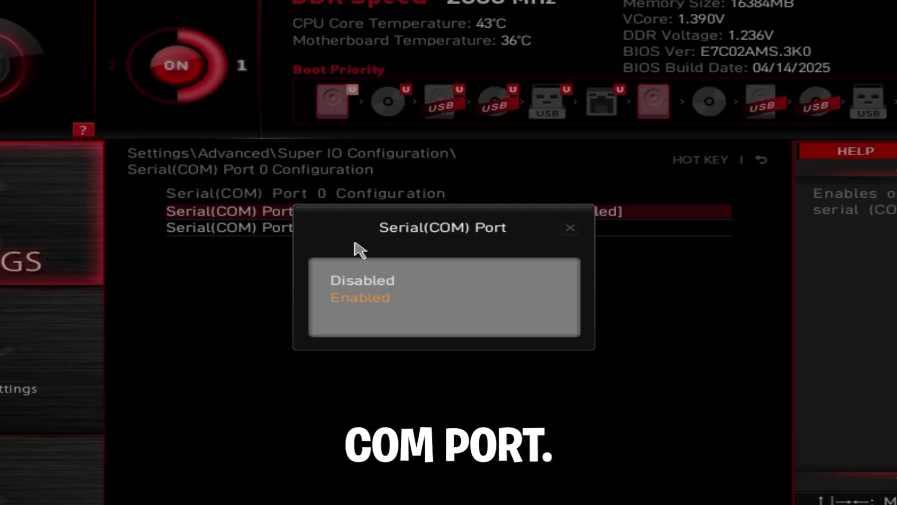
{"action": "left_click", "coordinate": [363, 284]}
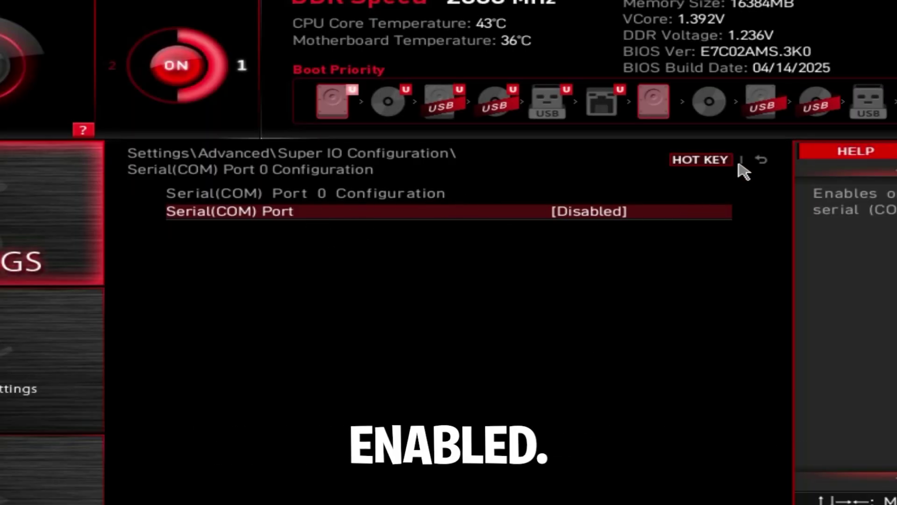
{"action": "left_click", "coordinate": [761, 159]}
{"action": "left_click", "coordinate": [761, 159]}
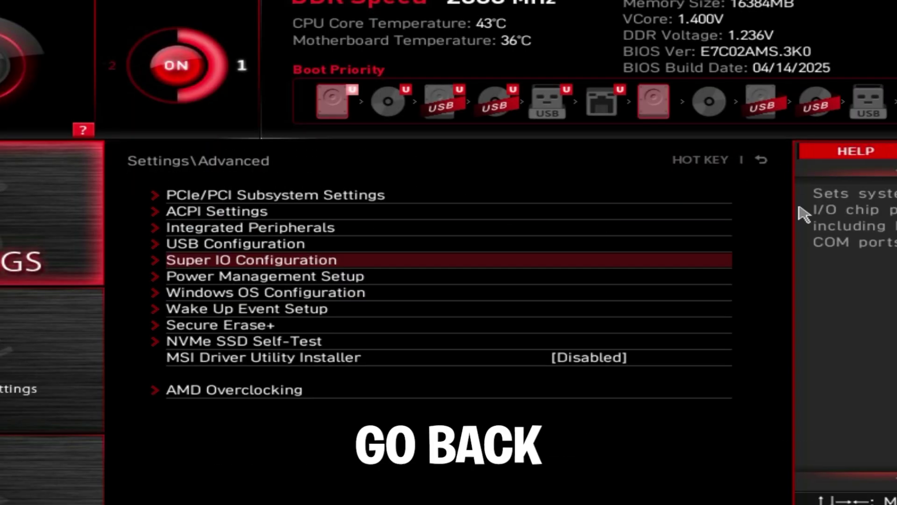
Step: Accept the AMD Overclocking warning and change the SoC/Uncore OC Mode option
{"action": "left_click", "coordinate": [349, 395]}
{"action": "left_click", "coordinate": [219, 470]}
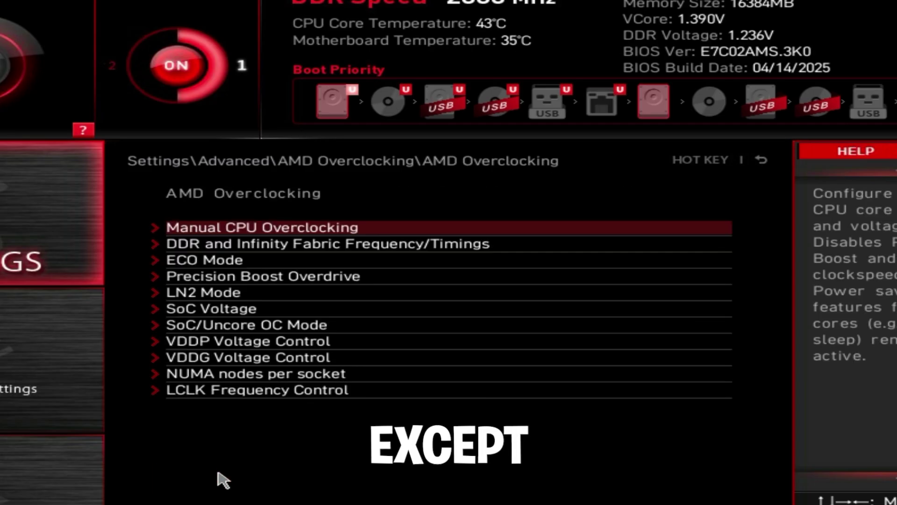
{"action": "left_click", "coordinate": [249, 330]}
{"action": "left_click", "coordinate": [566, 236]}
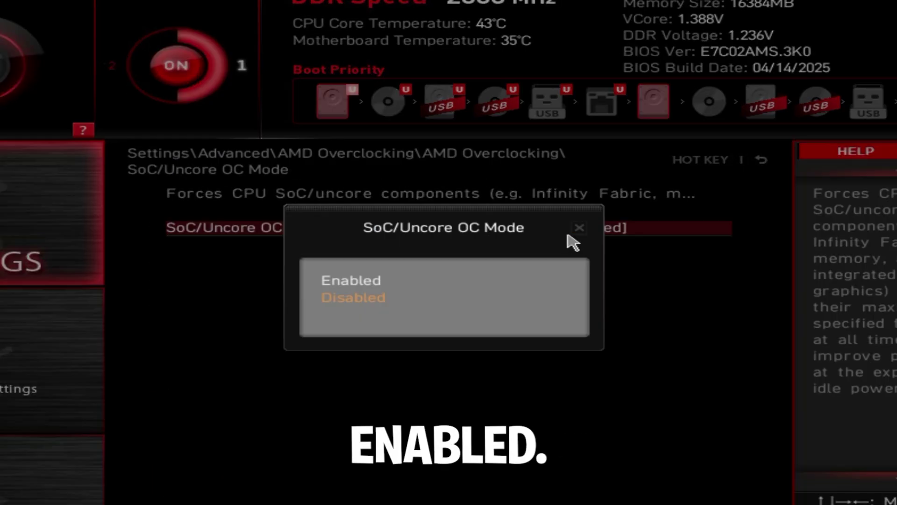
{"action": "left_click", "coordinate": [517, 276]}
{"action": "key", "text": "Escape"}
Step: Set BIOS CSM/UEFI Mode to UEFI in Windows OS Configuration and check Secure Boot
{"action": "left_click", "coordinate": [762, 160]}
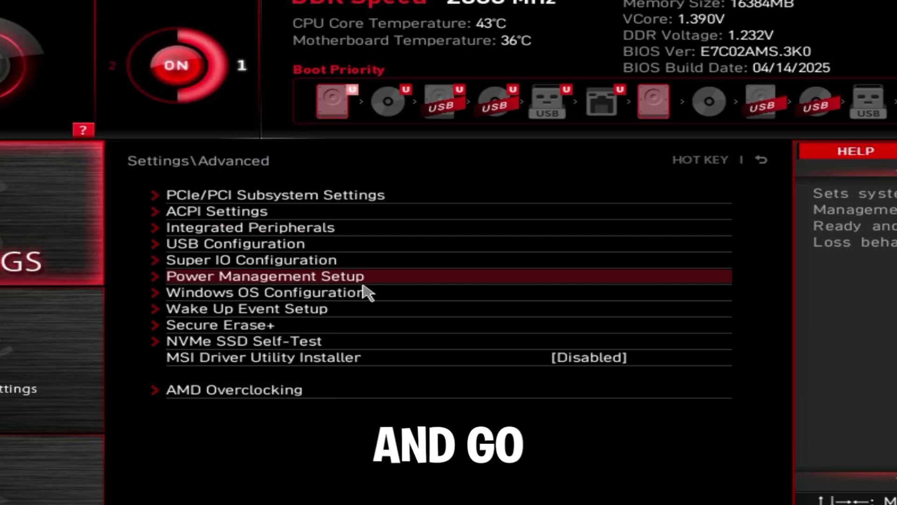
{"action": "left_click", "coordinate": [367, 294]}
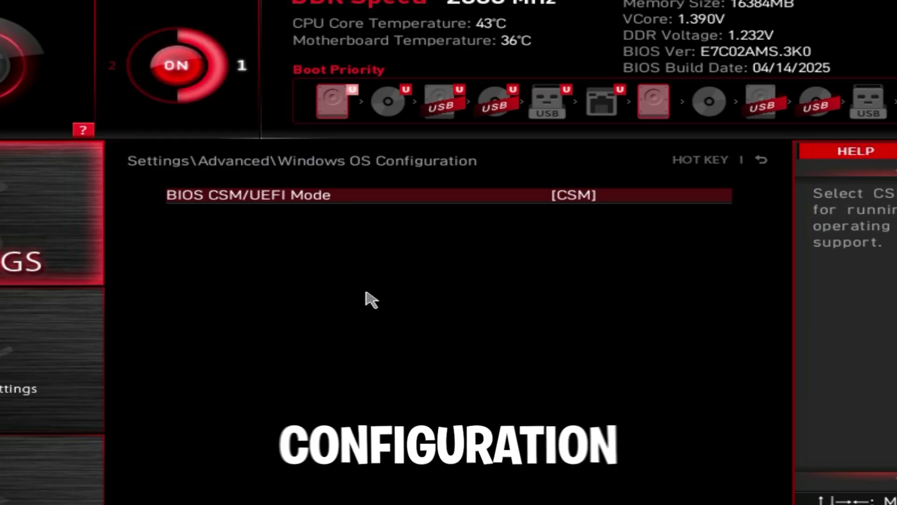
{"action": "left_click", "coordinate": [590, 199]}
{"action": "left_click", "coordinate": [447, 299]}
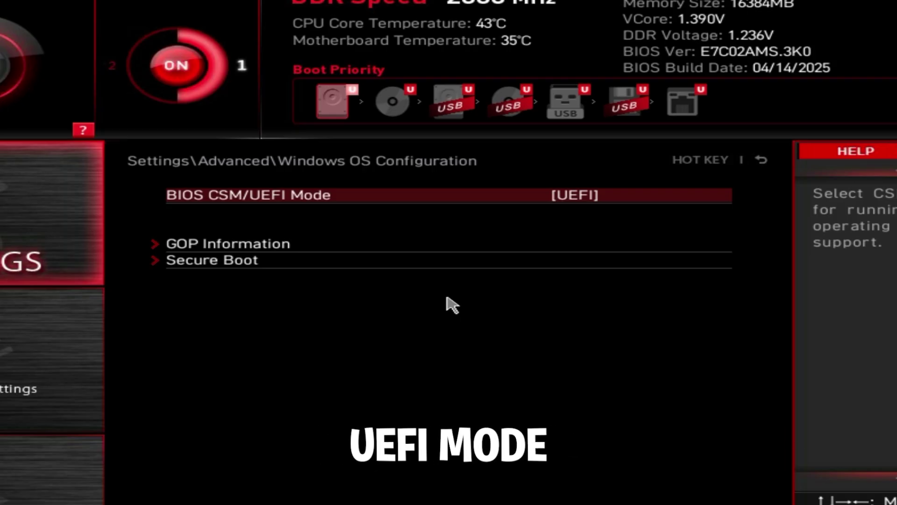
{"action": "left_click", "coordinate": [310, 261]}
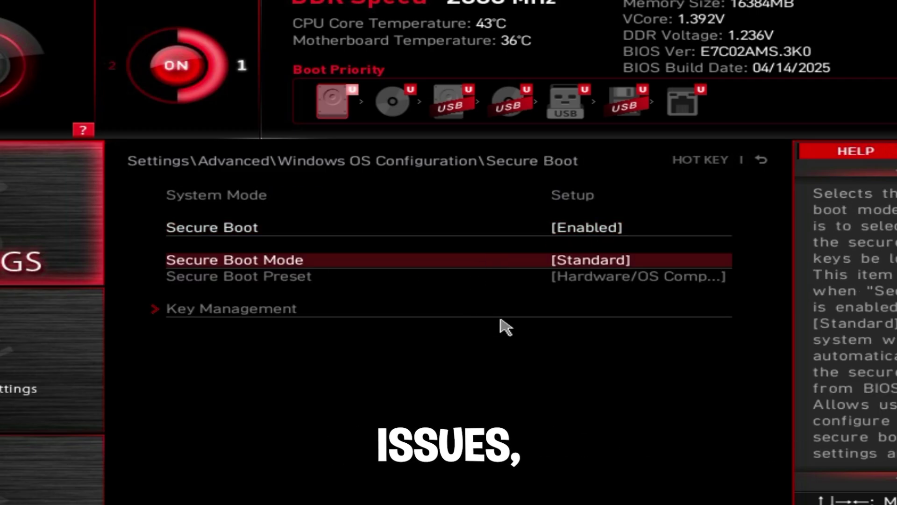
{"action": "left_click", "coordinate": [32, 225]}
Step: Check the Trusted Computing TPM entries under Security, then back out to the home screen
{"action": "left_click", "coordinate": [325, 243]}
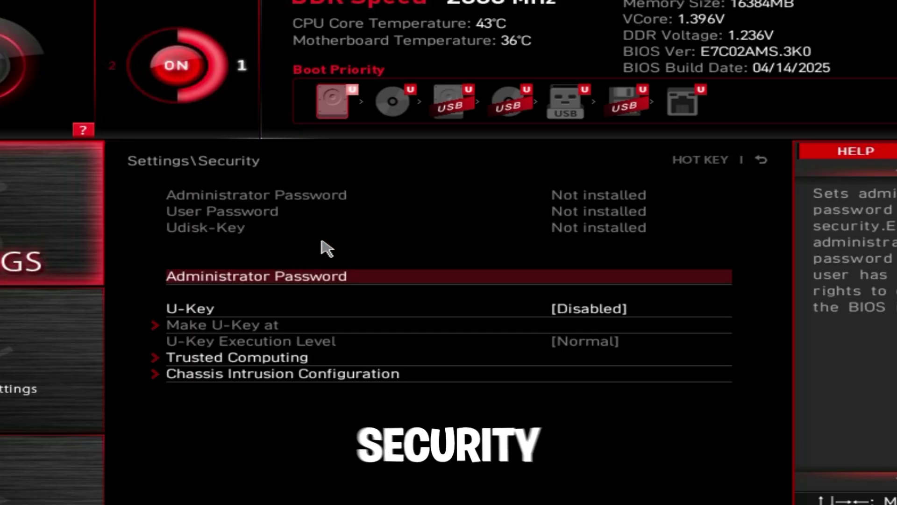
{"action": "left_click", "coordinate": [356, 357]}
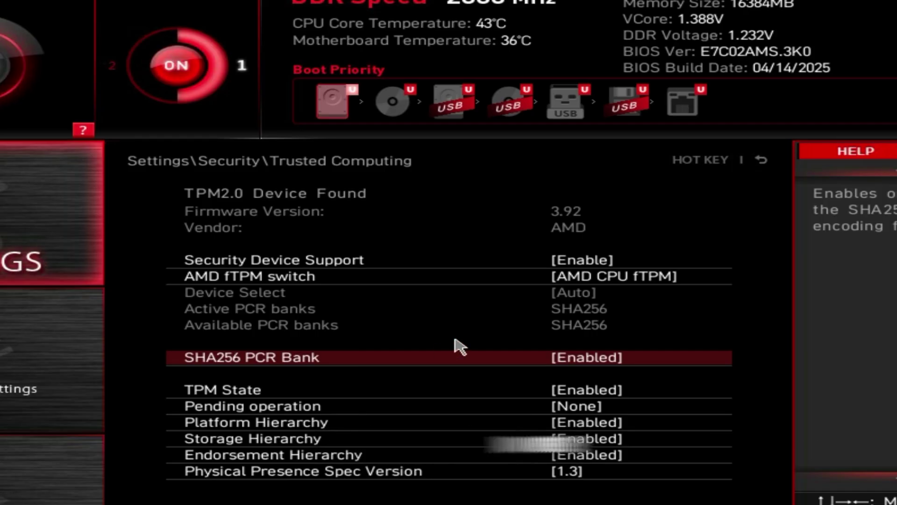
{"action": "left_click", "coordinate": [764, 161]}
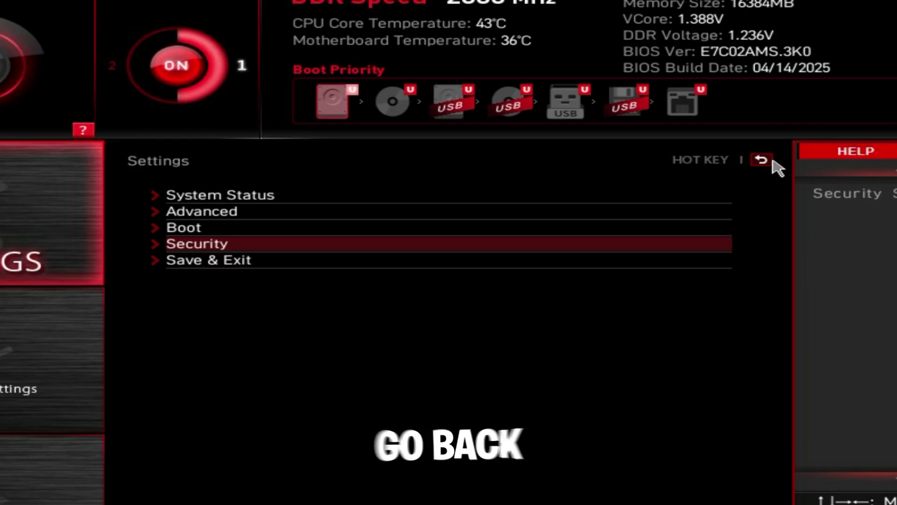
{"action": "left_click", "coordinate": [761, 160]}
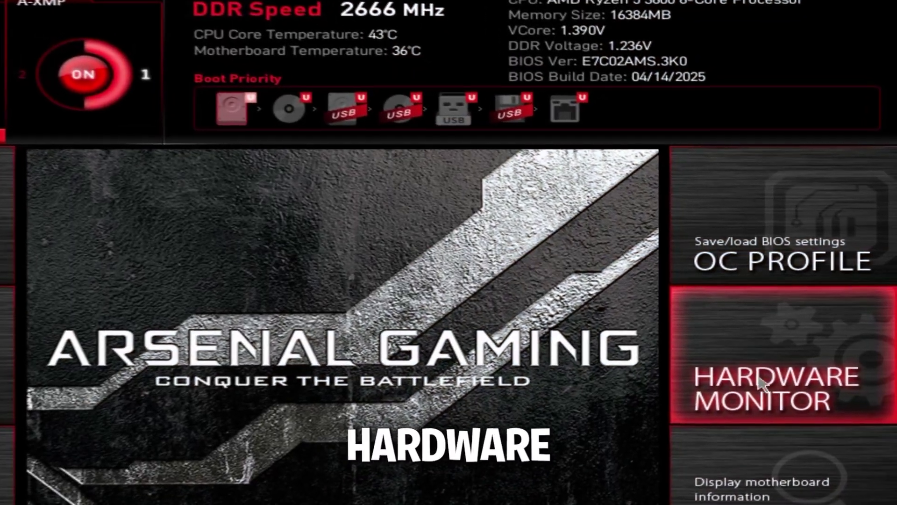
Step: Set All Full Speed in Hardware Monitor, then close the Hardware Monitor window
{"action": "left_click", "coordinate": [777, 360]}
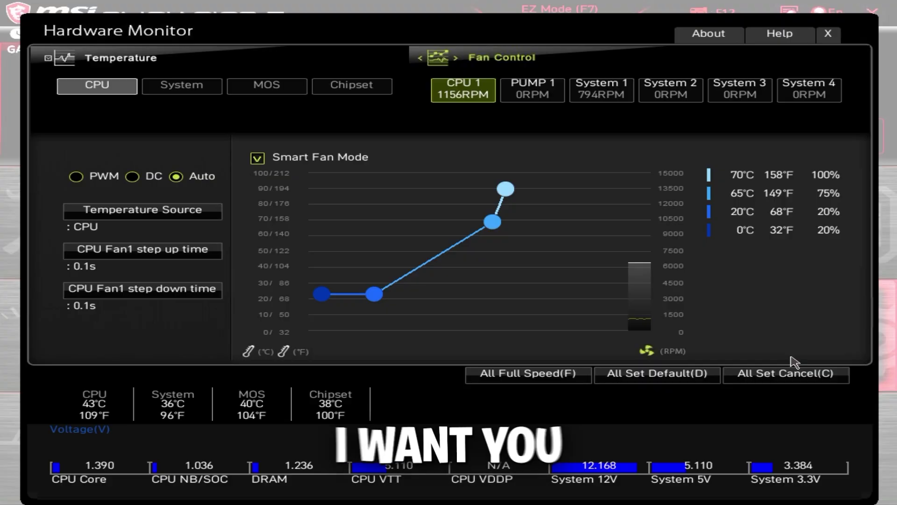
{"action": "left_click", "coordinate": [550, 375]}
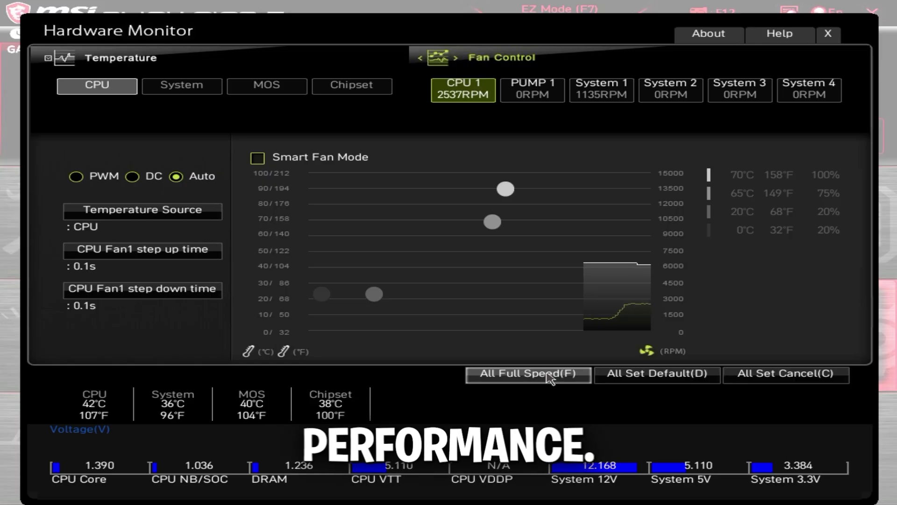
{"action": "left_click", "coordinate": [828, 34]}
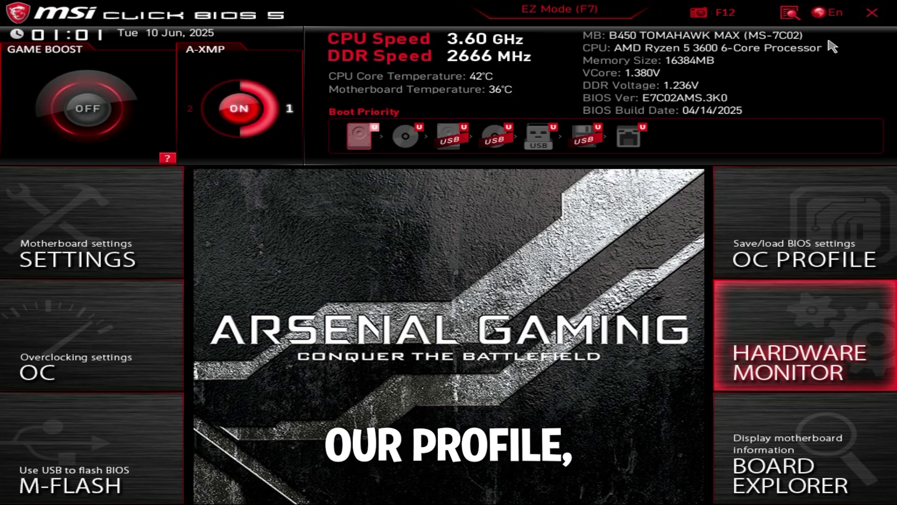
Step: Name Overclocking Profile 1 'xilly' and save the current settings into it
{"action": "left_click", "coordinate": [731, 206]}
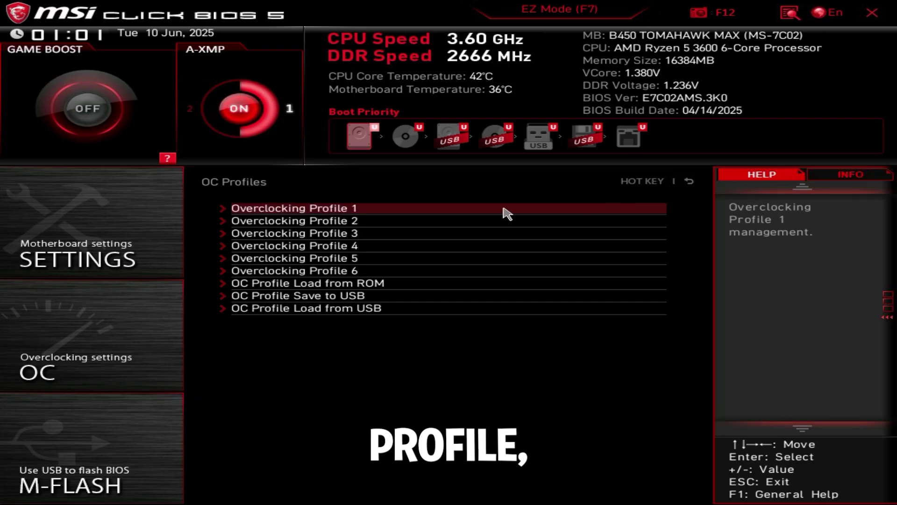
{"action": "left_click", "coordinate": [350, 211]}
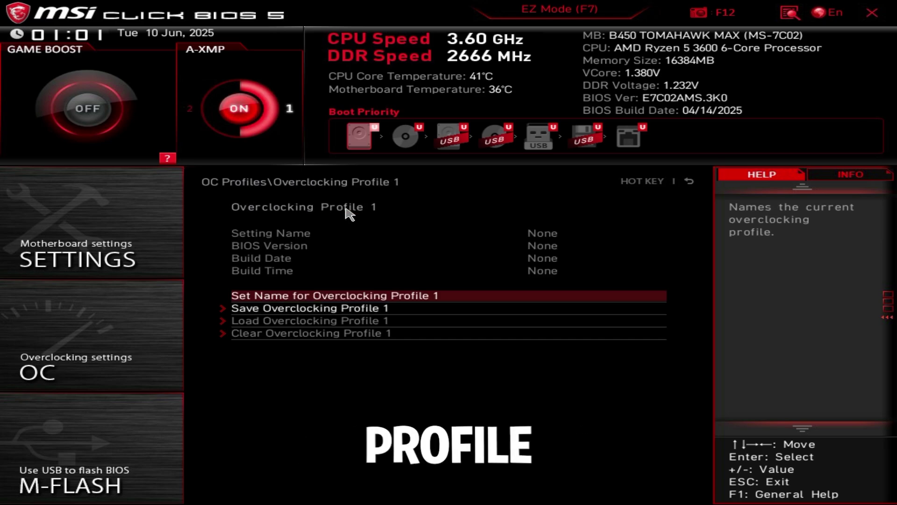
{"action": "left_click", "coordinate": [333, 299]}
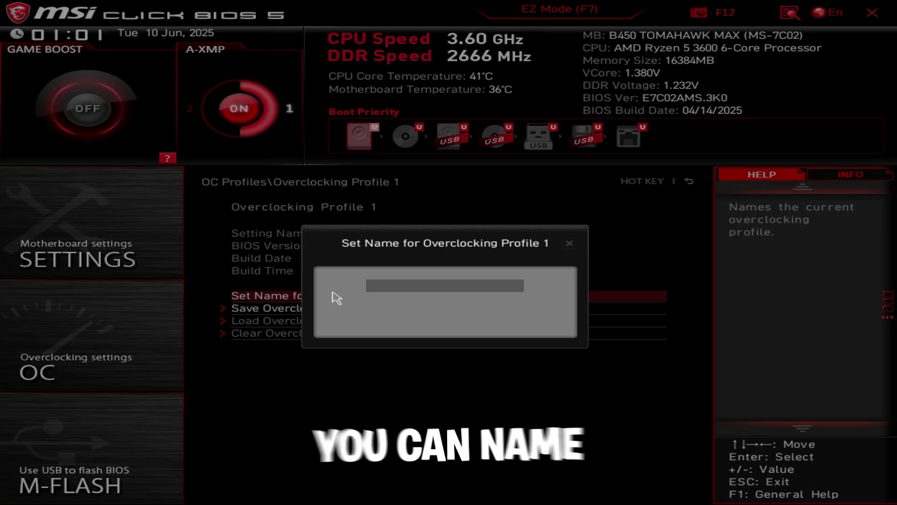
{"action": "type", "text": "xil"}
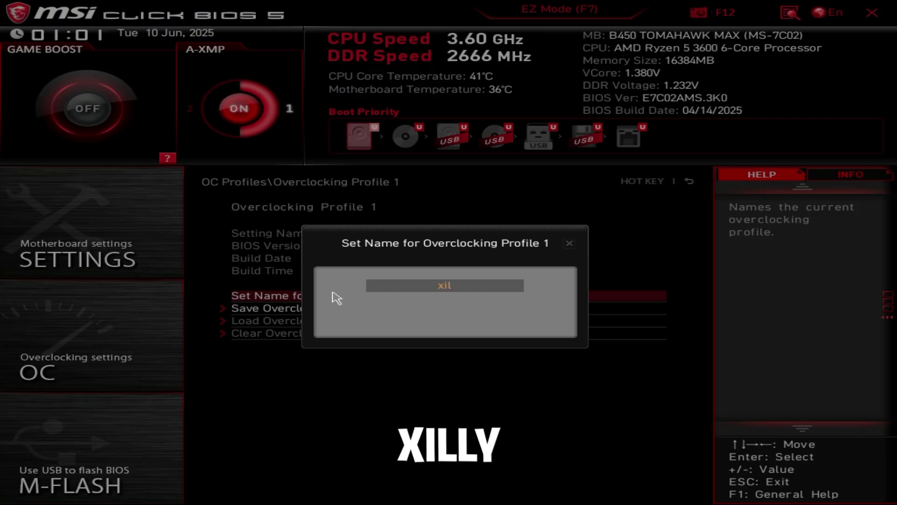
{"action": "type", "text": "ly"}
{"action": "key", "text": "Return"}
{"action": "left_click", "coordinate": [336, 311]}
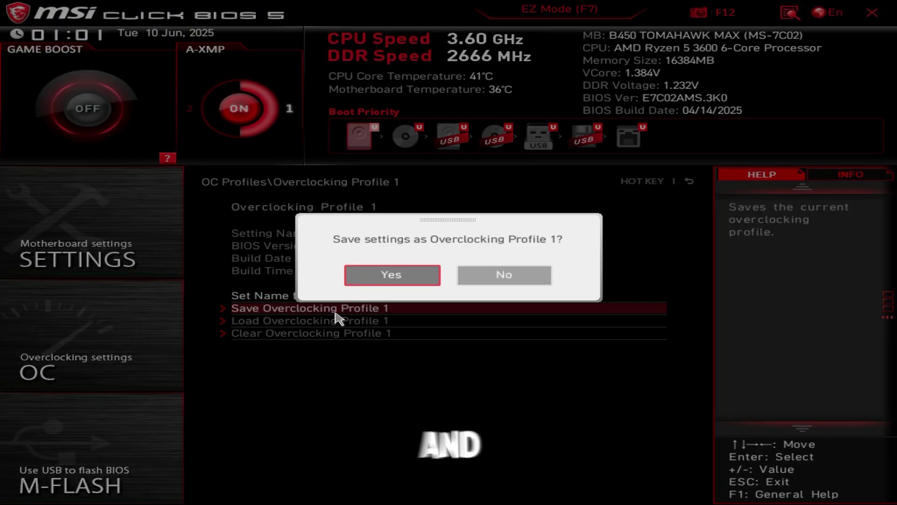
{"action": "left_click", "coordinate": [420, 289]}
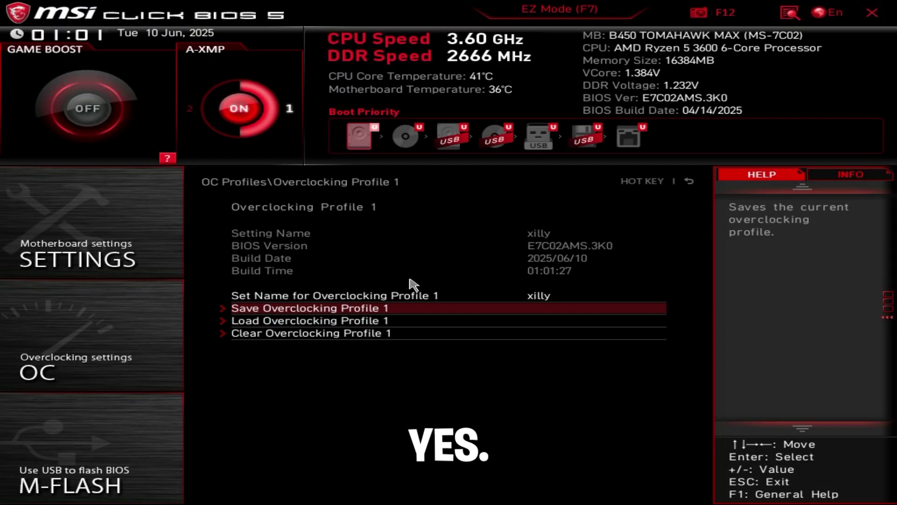
Step: Review the list of changed settings and confirm Save configuration and exit
{"action": "left_click", "coordinate": [872, 14]}
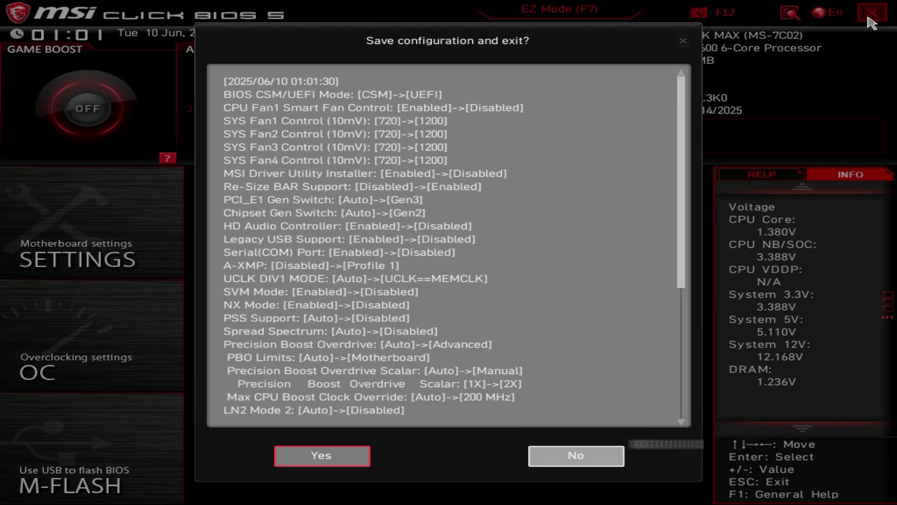
{"action": "scroll", "coordinate": [545, 181], "scroll_direction": "down", "scroll_amount": 2}
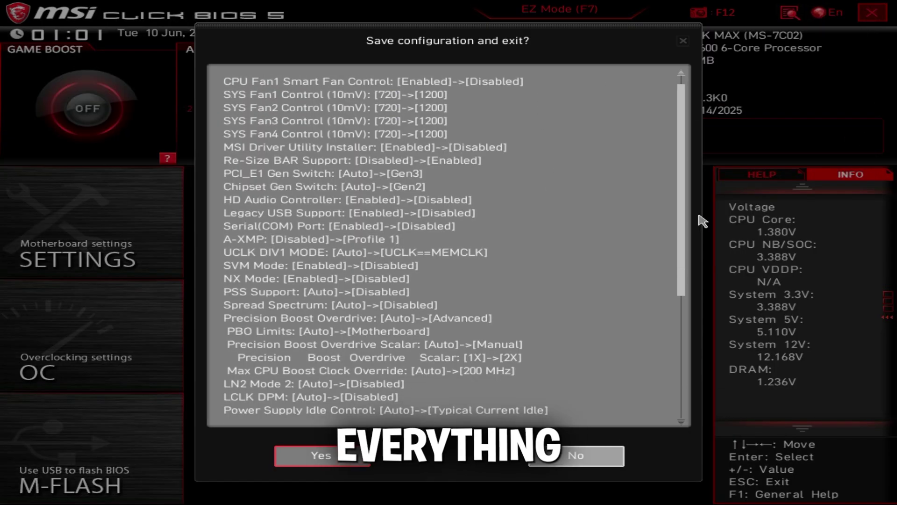
{"action": "left_click", "coordinate": [681, 380]}
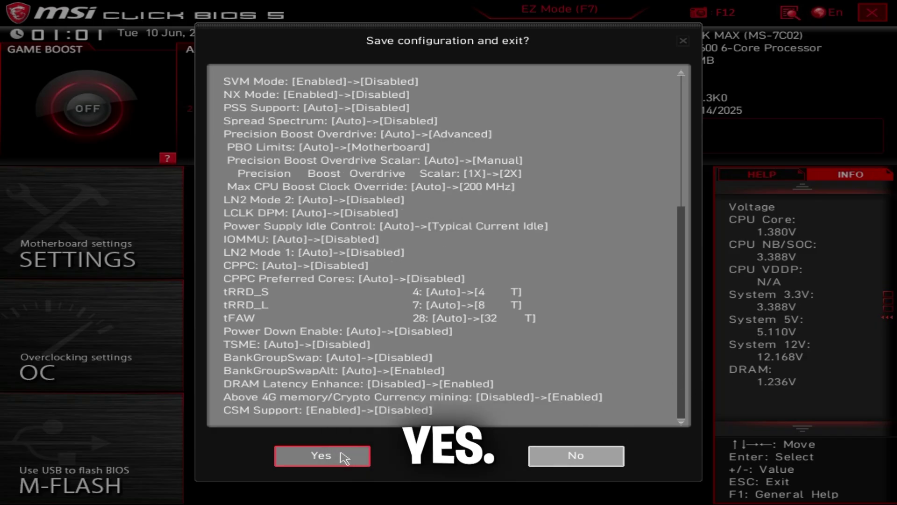